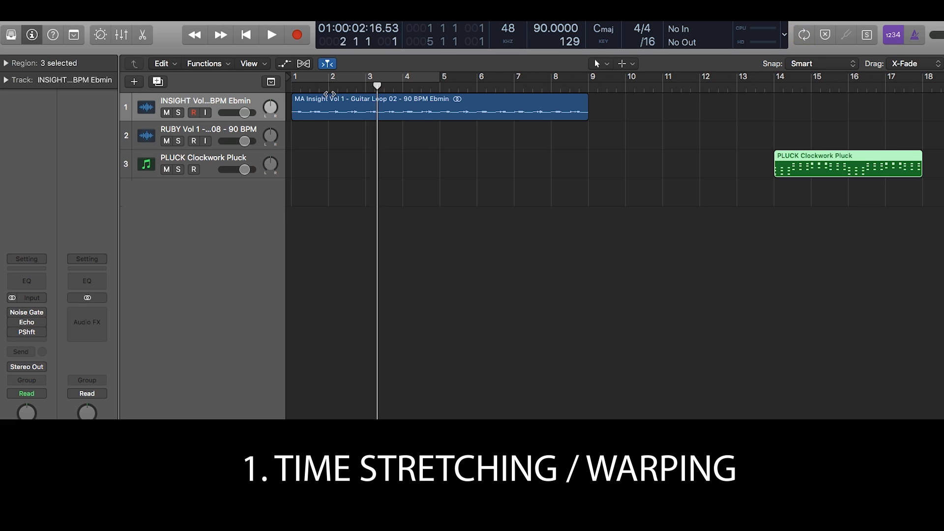
Play back part of the Insight guitar loop at its original tempo and select its region.
{"action": "key", "text": "space"}
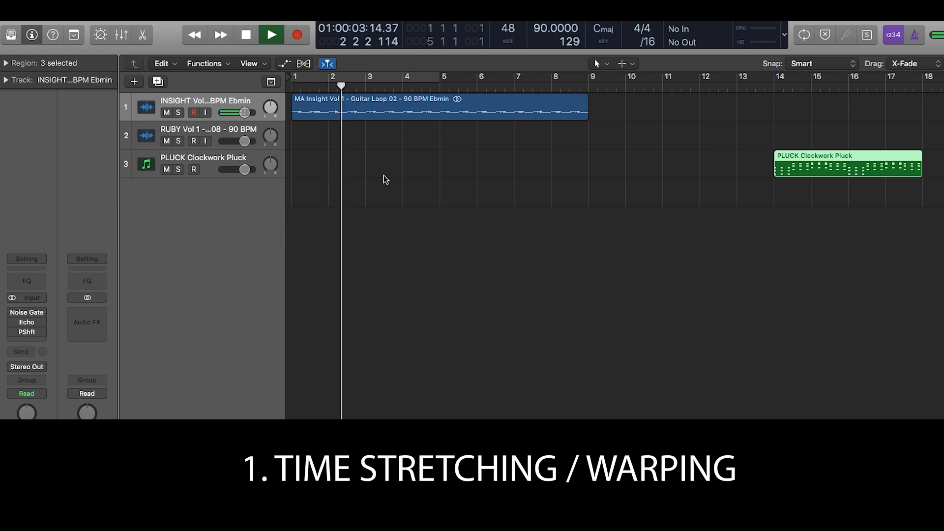
{"action": "key", "text": "space"}
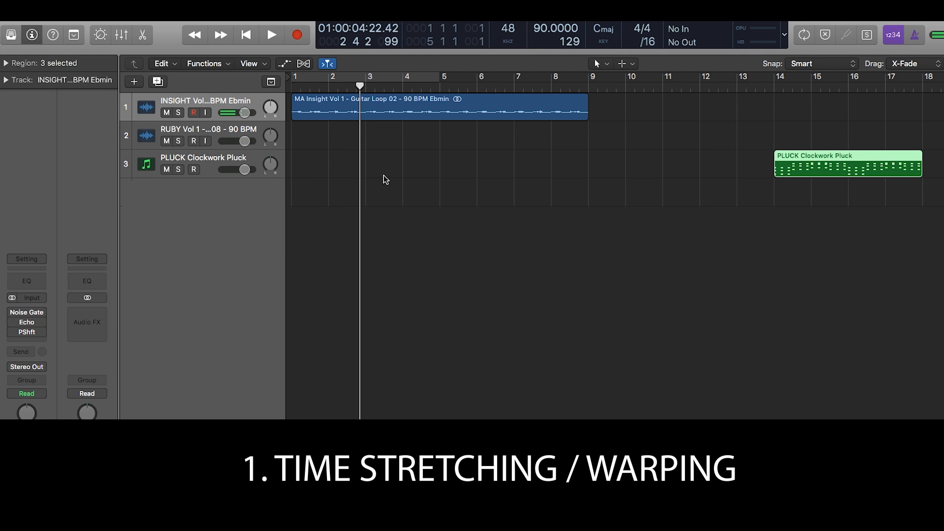
{"action": "left_click", "coordinate": [415, 111]}
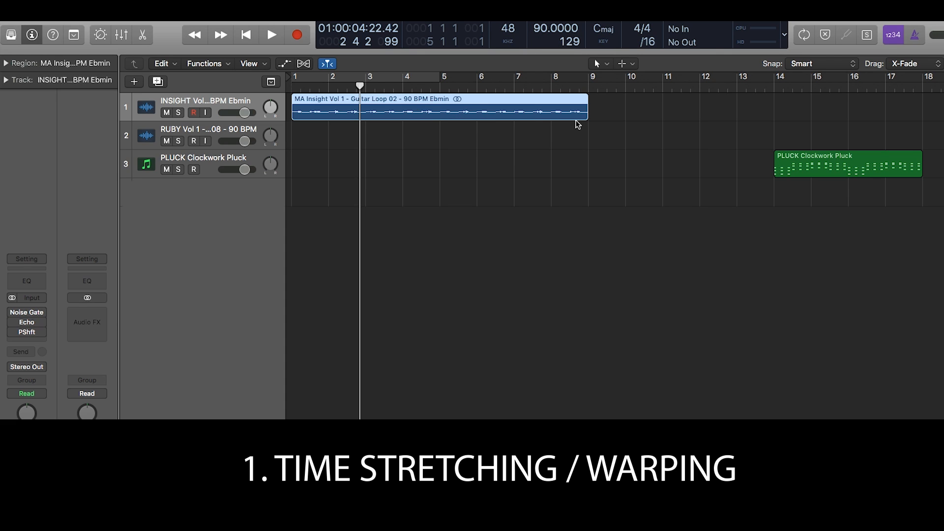
Set the project tempo to 100 BPM.
{"action": "double_click", "coordinate": [543, 27]}
{"action": "type", "text": "100"}
{"action": "key", "text": "Return"}
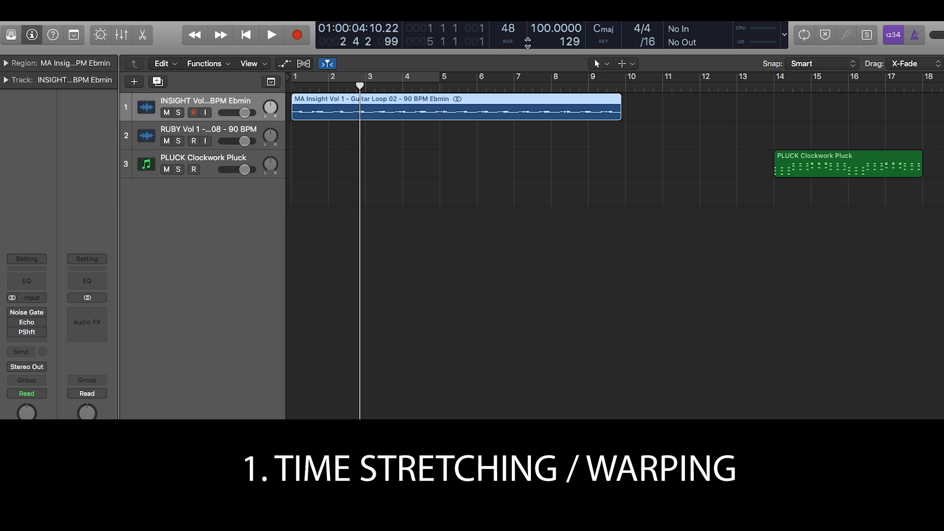
Time-stretch the guitar loop region to a length of 8 bars so that it ends at bar 9.
{"action": "left_click", "coordinate": [588, 91]}
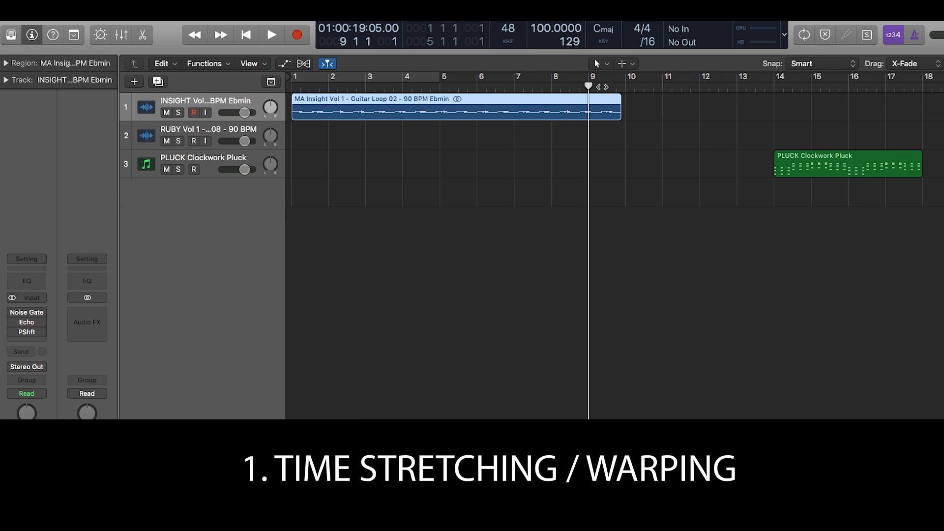
{"action": "left_click_drag", "start_coordinate": [589, 86], "coordinate": [644, 93]}
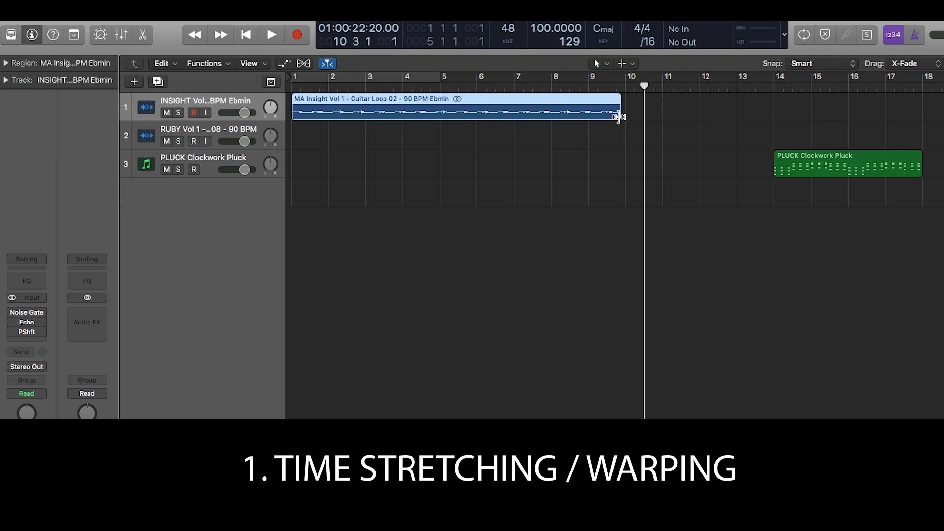
{"action": "left_click_drag", "start_coordinate": [618, 117], "coordinate": [588, 119]}
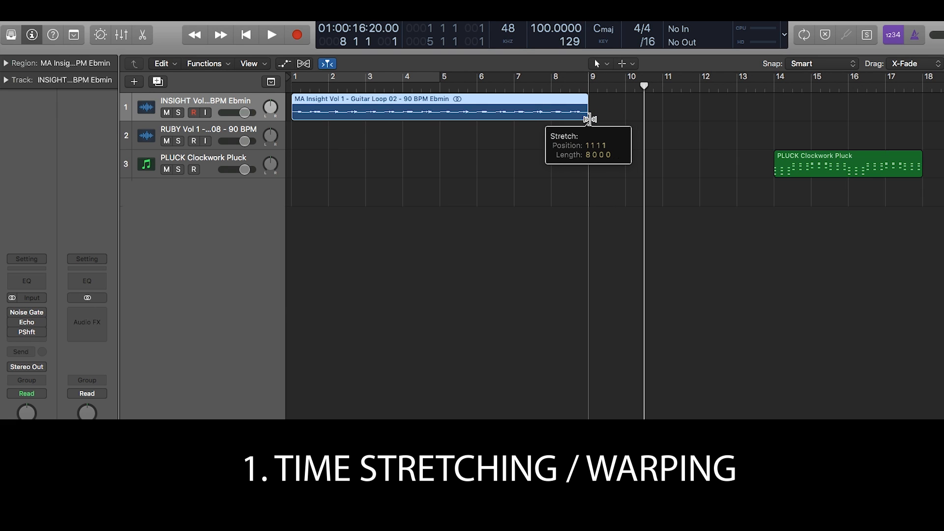
{"action": "left_click_drag", "start_coordinate": [588, 119], "coordinate": [589, 119]}
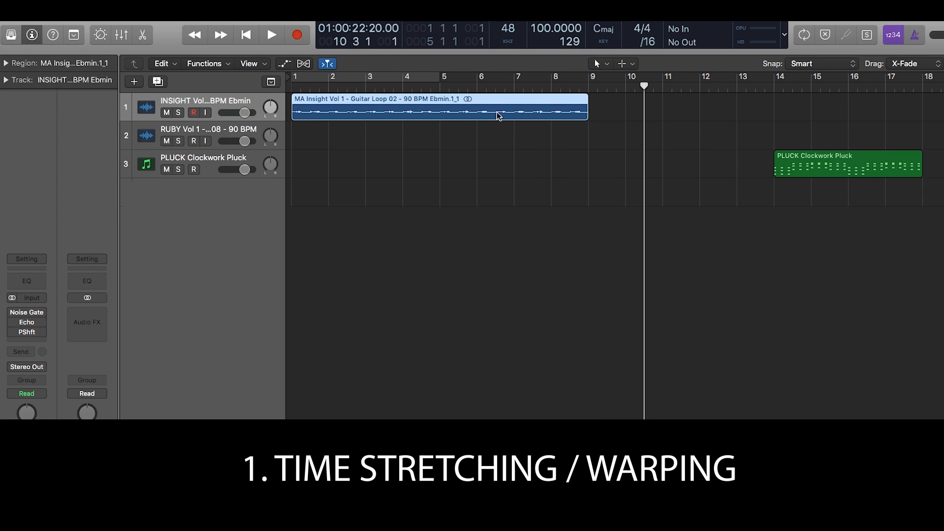
Enable cycling over bars 1 to 5 and play back the stretched guitar loop from the start.
{"action": "left_click_drag", "start_coordinate": [539, 91], "coordinate": [277, 100]}
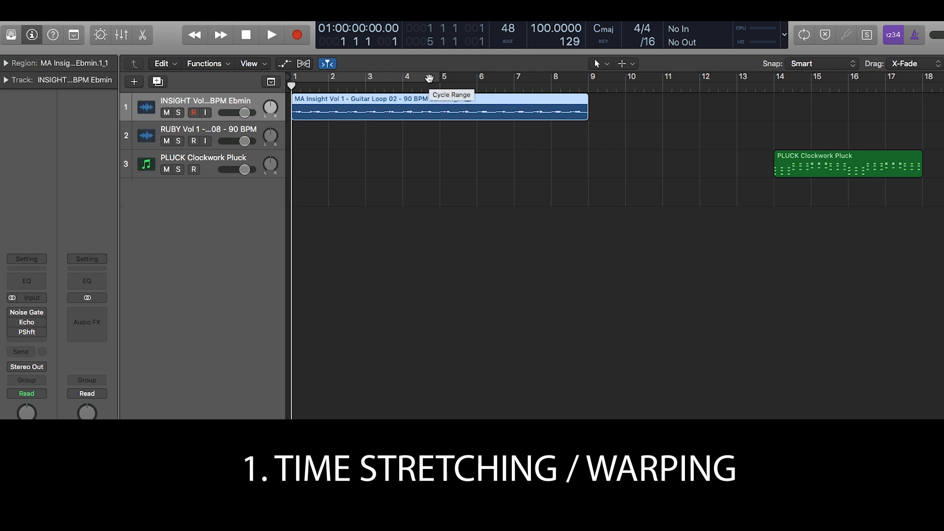
{"action": "left_click", "coordinate": [425, 79]}
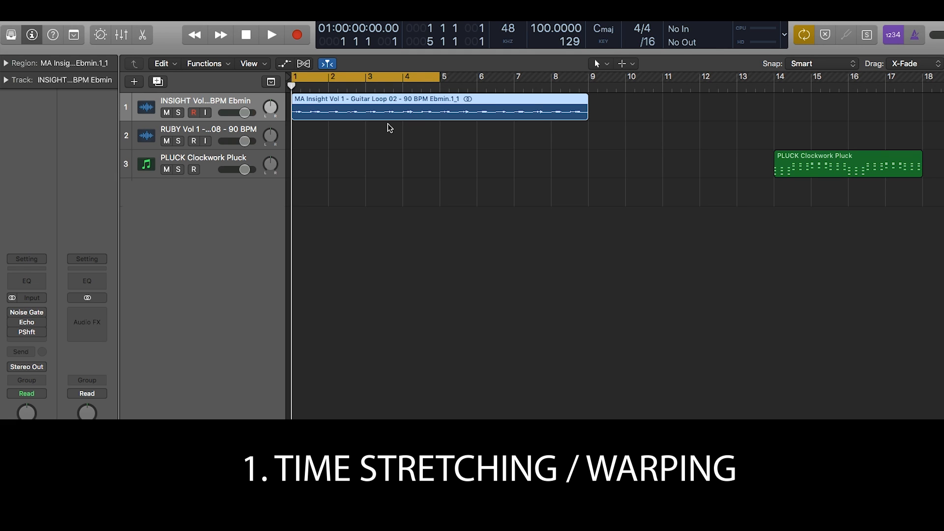
{"action": "key", "text": "space"}
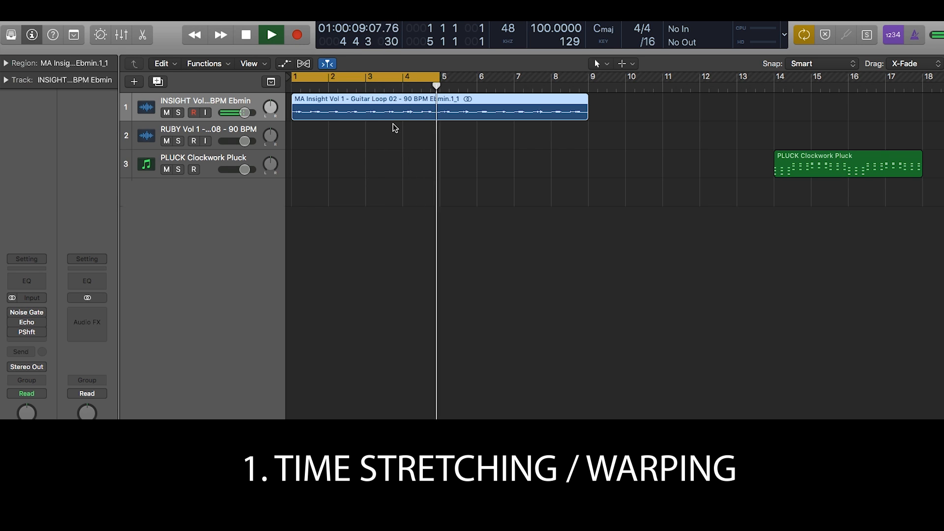
{"action": "key", "text": "space"}
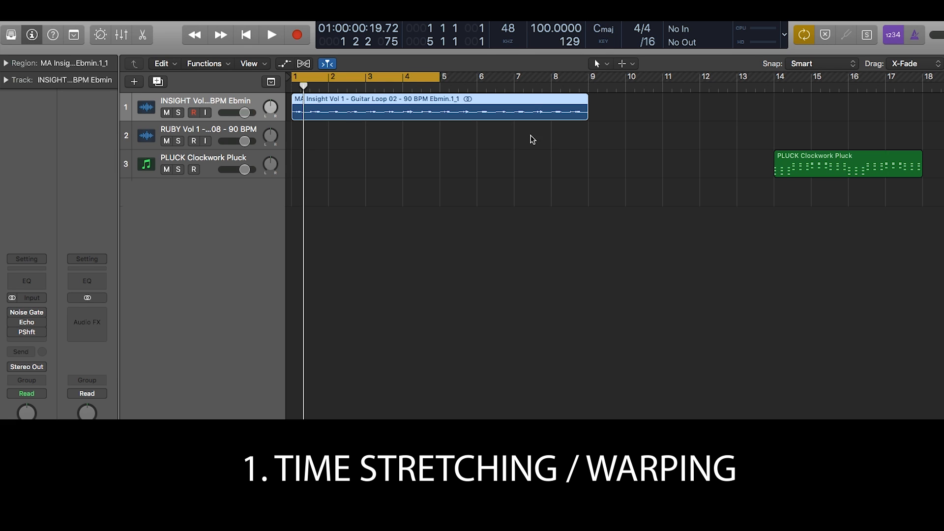
Stretch the guitar loop out to end at bar 17 and play back the slowed version.
{"action": "left_click", "coordinate": [449, 141]}
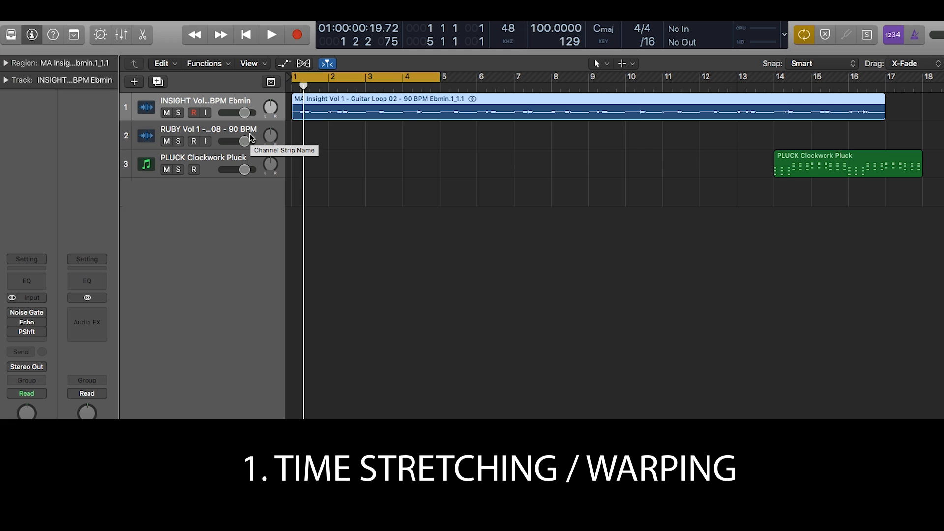
{"action": "key", "text": "space"}
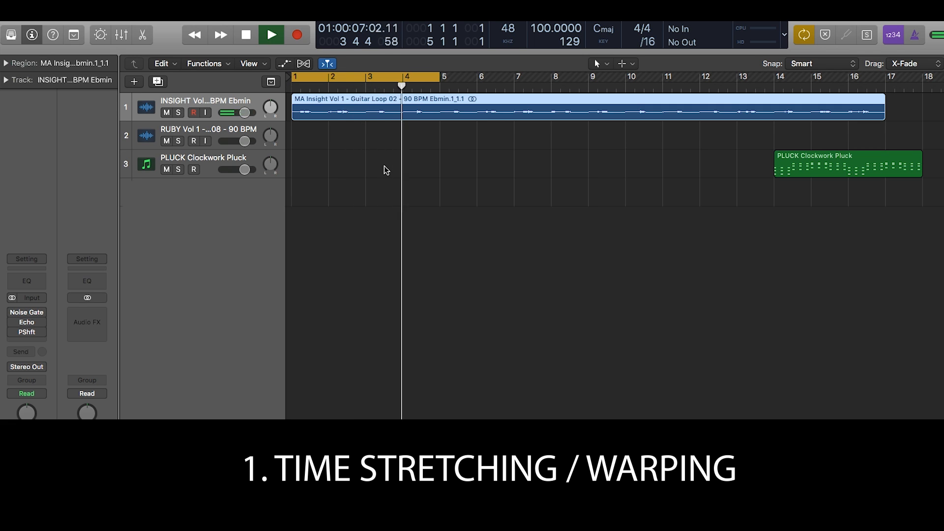
{"action": "key", "text": "space"}
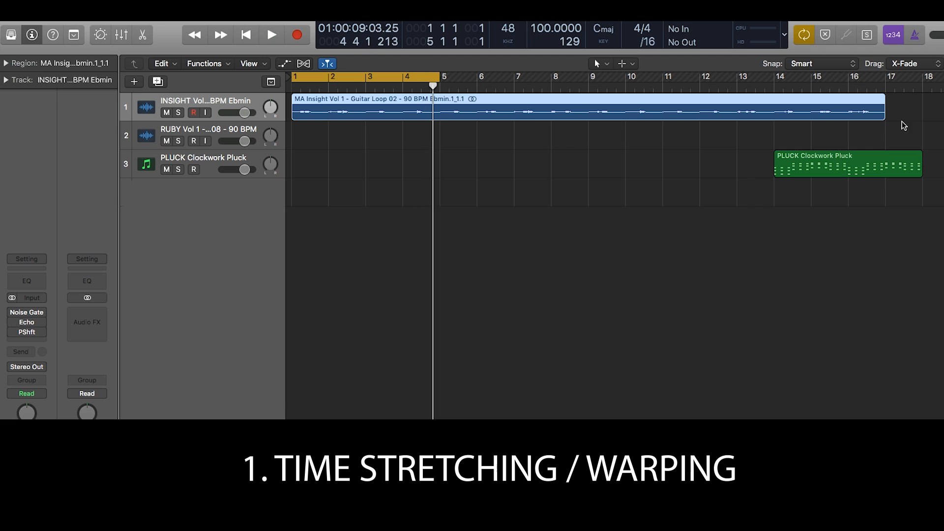
Compress the guitar loop to end at bar 5 and play back the sped-up version.
{"action": "left_click_drag", "start_coordinate": [881, 117], "coordinate": [438, 126]}
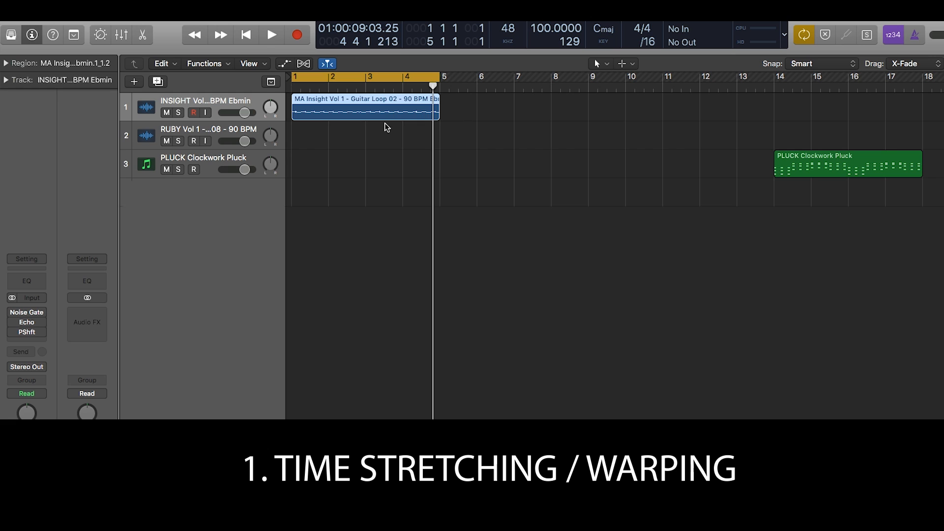
{"action": "left_click", "coordinate": [347, 142]}
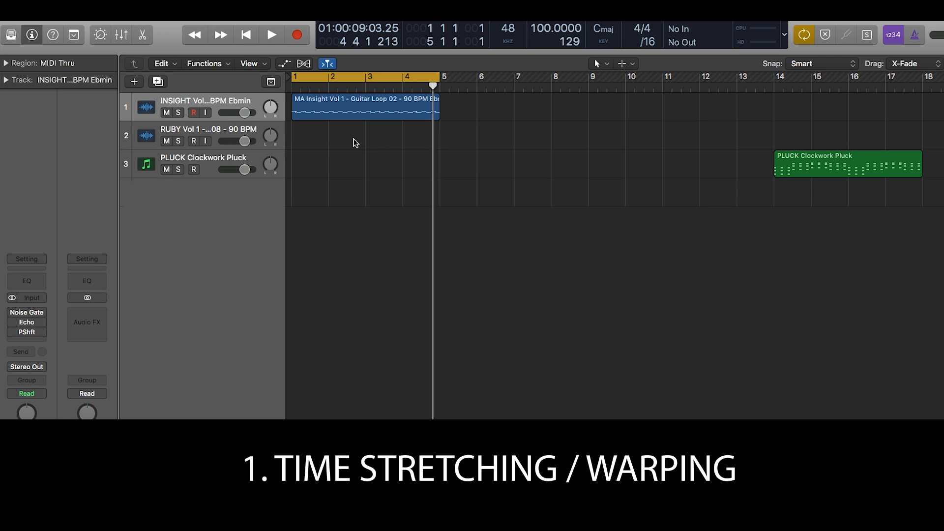
{"action": "key", "text": "space"}
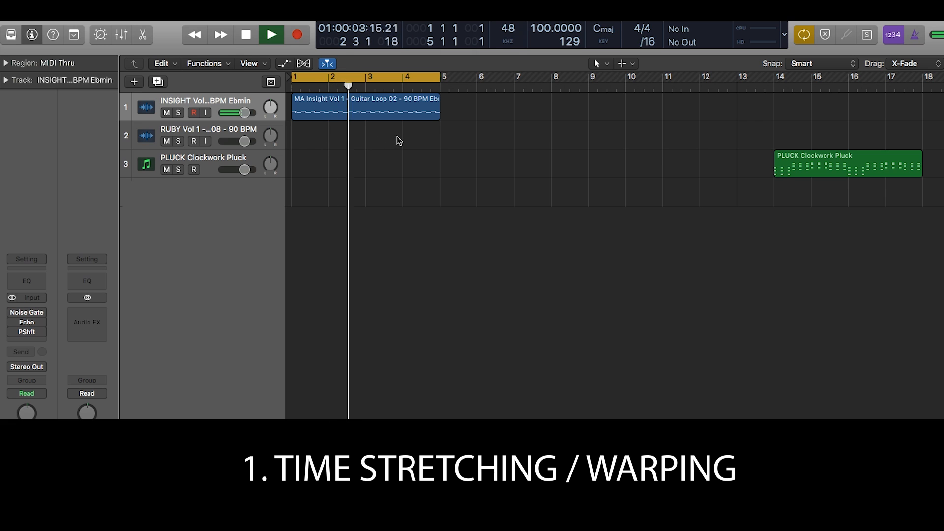
{"action": "key", "text": "space"}
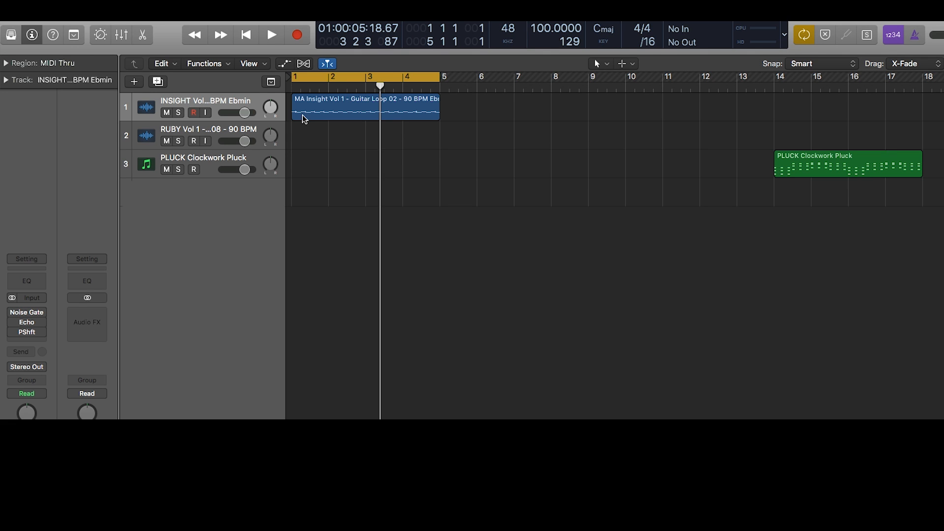
Undo the guitar loop's time stretches and the project tempo change.
{"action": "key", "text": "super+z"}
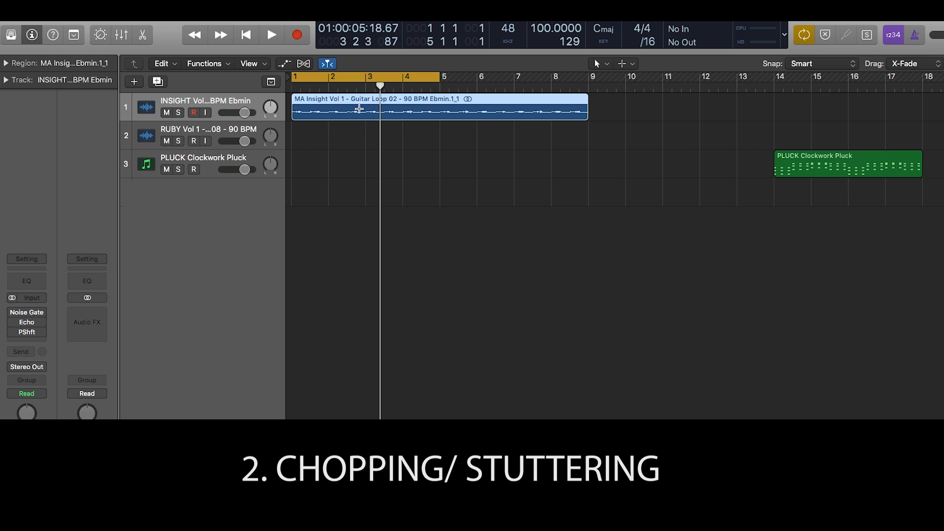
{"action": "key", "text": "super+z"}
{"action": "key", "text": "super+z"}
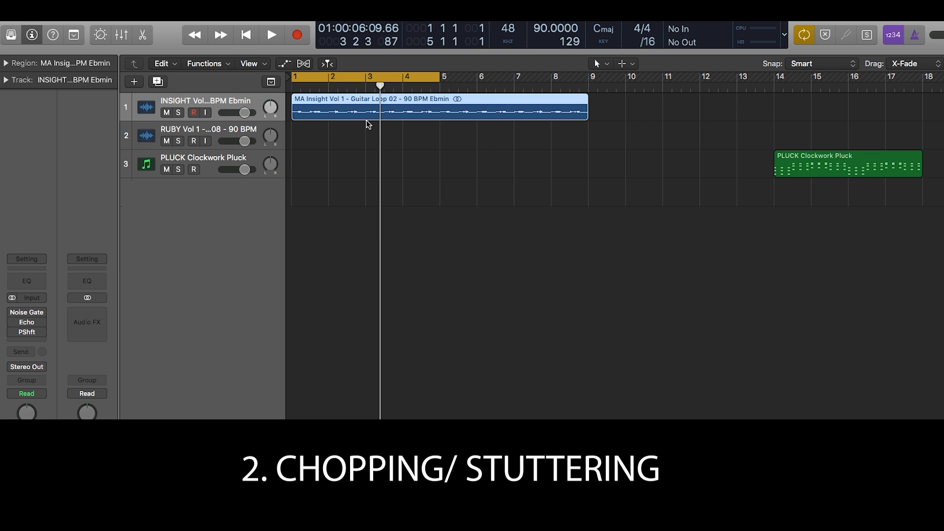
Split the guitar loop with the Scissors tool at bars 2, 3 and 4, and at beats 2 and 3 of bars 2 and 3.
{"action": "key", "text": "t"}
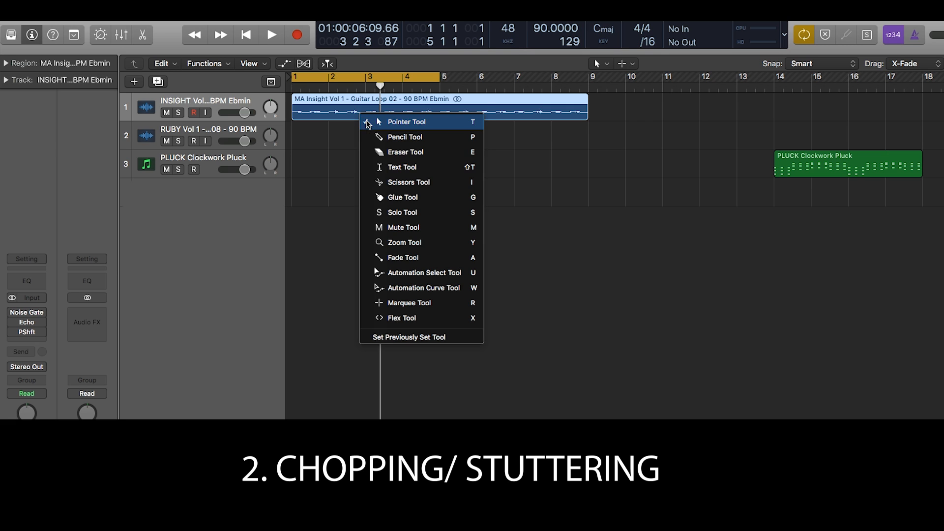
{"action": "left_click", "coordinate": [422, 183]}
{"action": "left_click", "coordinate": [329, 111]}
{"action": "left_click", "coordinate": [367, 110]}
{"action": "left_click", "coordinate": [348, 110]}
{"action": "left_click", "coordinate": [403, 112]}
{"action": "left_click", "coordinate": [384, 113]}
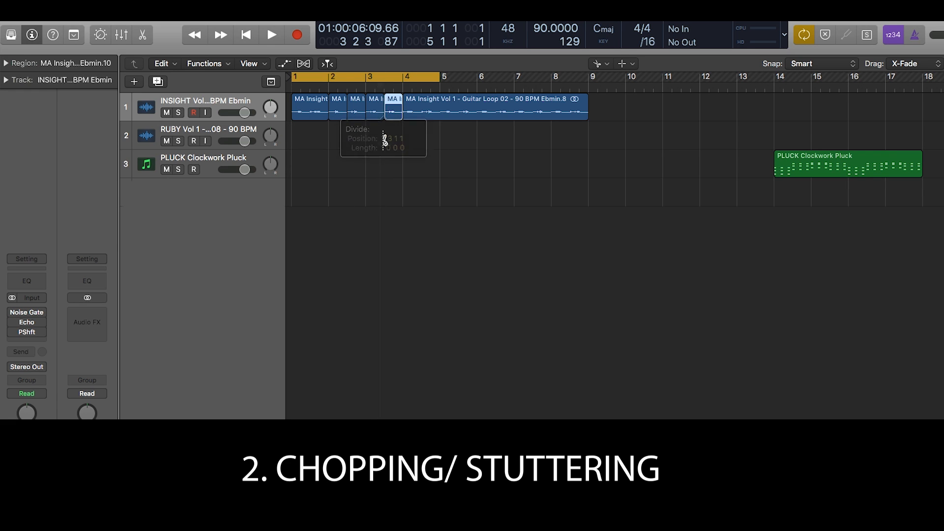
{"action": "left_click", "coordinate": [376, 112]}
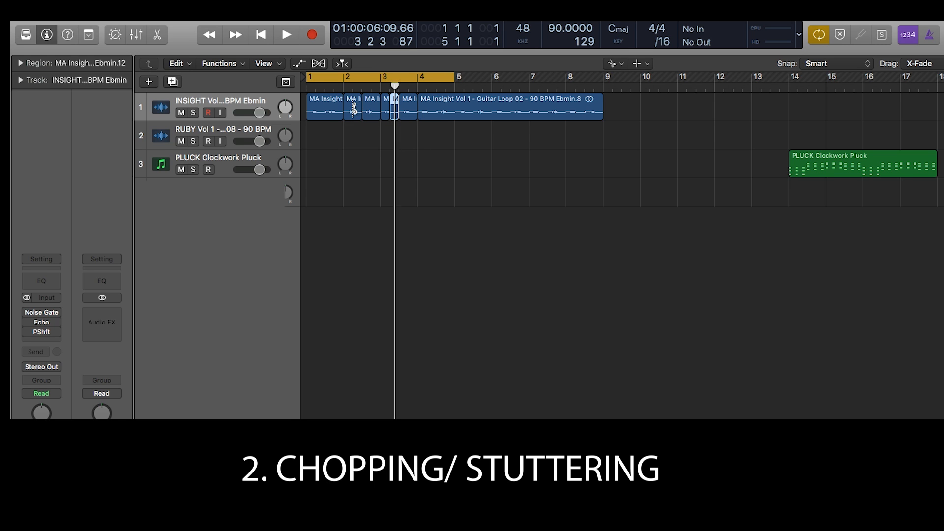
{"action": "left_click", "coordinate": [351, 110]}
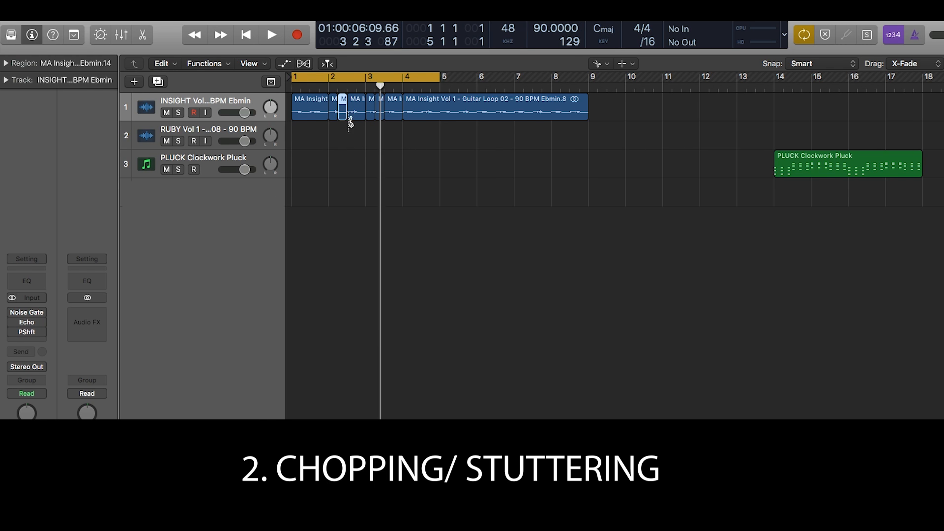
Rearrange the guitar slices with the Pointer tool on the RUBY track, from bar 1 onward, and play back the result.
{"action": "key", "text": "t"}
{"action": "key", "text": "t"}
{"action": "left_click_drag", "start_coordinate": [312, 113], "coordinate": [312, 137]}
{"action": "left_click_drag", "start_coordinate": [354, 112], "coordinate": [355, 132]}
{"action": "left_click", "coordinate": [333, 114]}
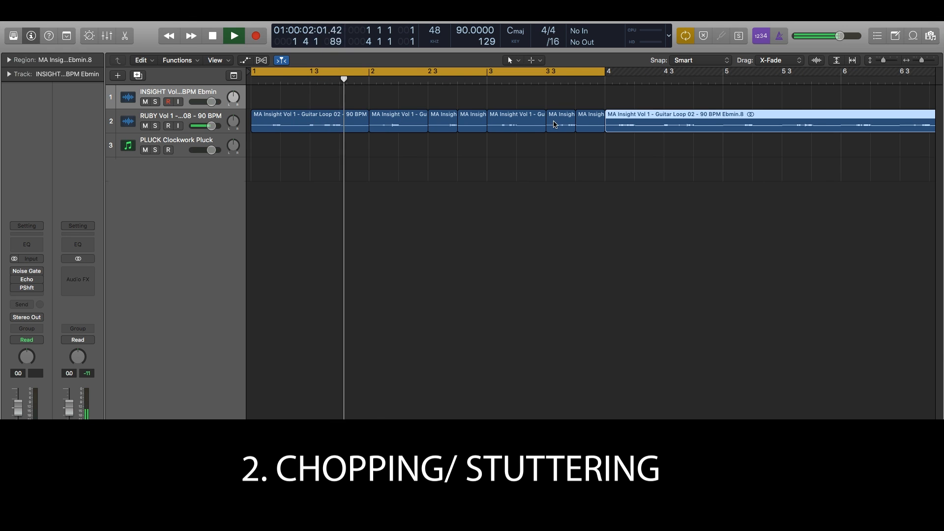
{"action": "key", "text": "space"}
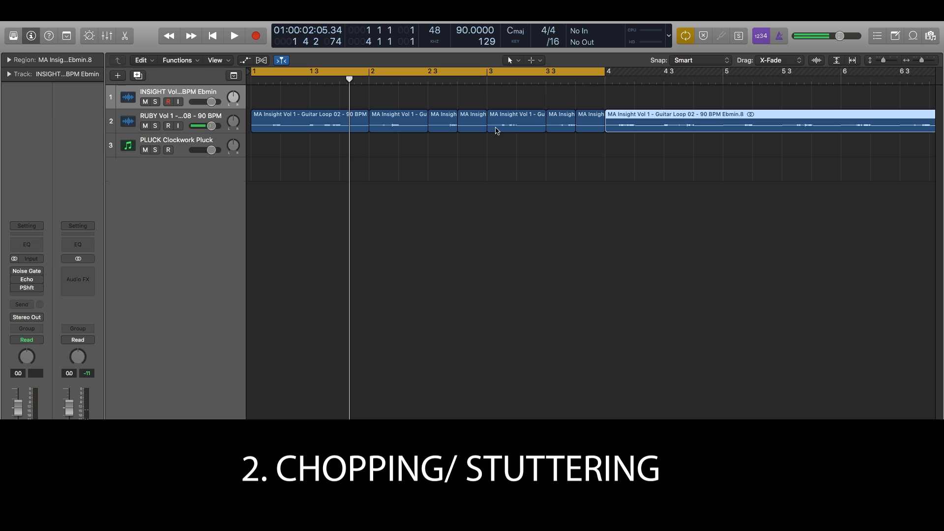
Split the first slice of bar 2 at beat 2, and cut the slice on beat 3 in half.
{"action": "key", "text": "t"}
{"action": "left_click", "coordinate": [444, 150]}
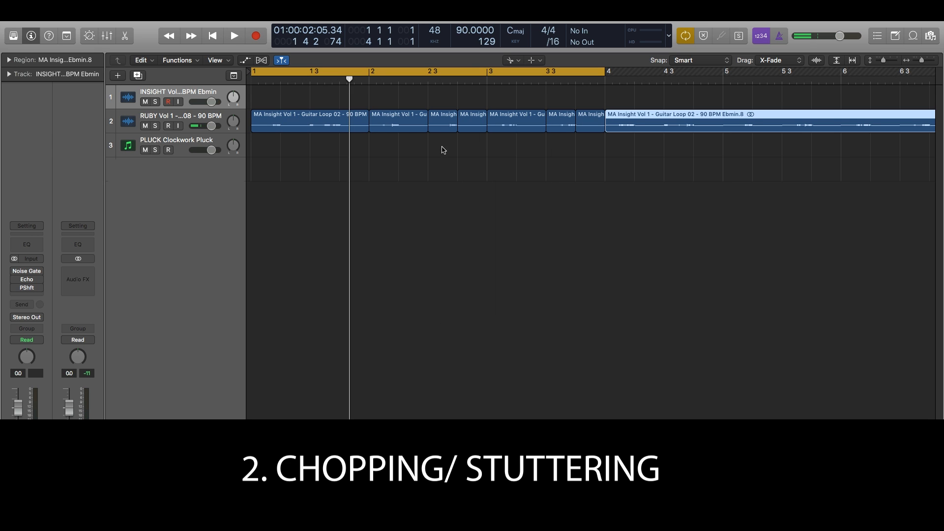
{"action": "left_click", "coordinate": [400, 120]}
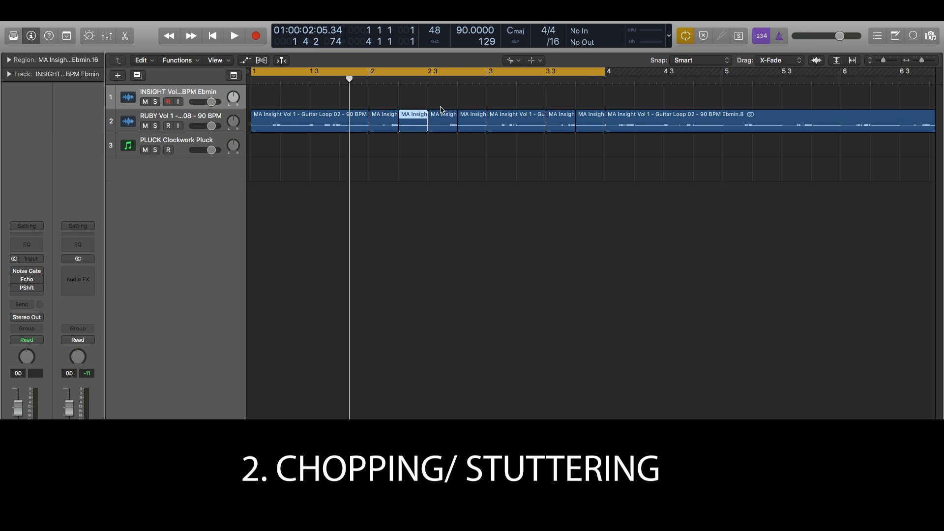
{"action": "left_click", "coordinate": [442, 121]}
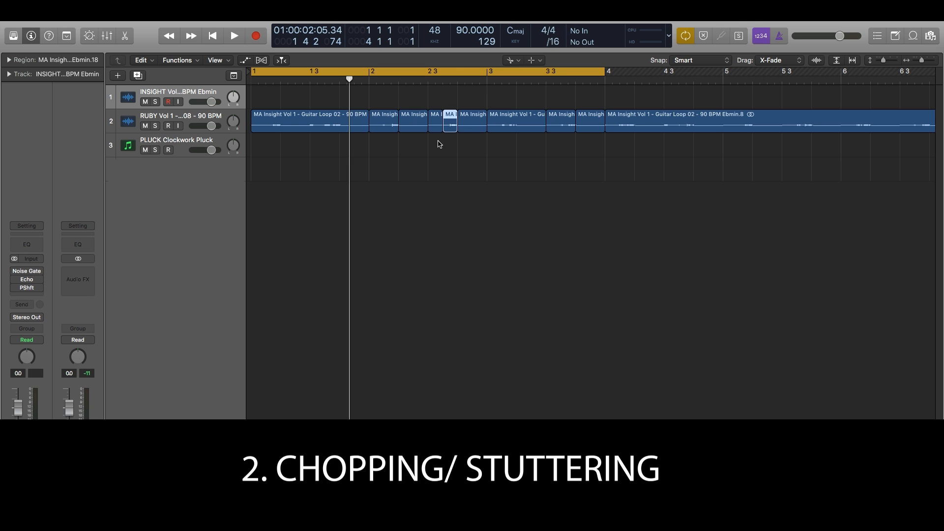
Move the short half-beat slice to beat 2 of bar 2 and repeat it three times to create a stutter.
{"action": "key", "text": "t"}
{"action": "key", "text": "t"}
{"action": "left_click_drag", "start_coordinate": [447, 124], "coordinate": [409, 111]}
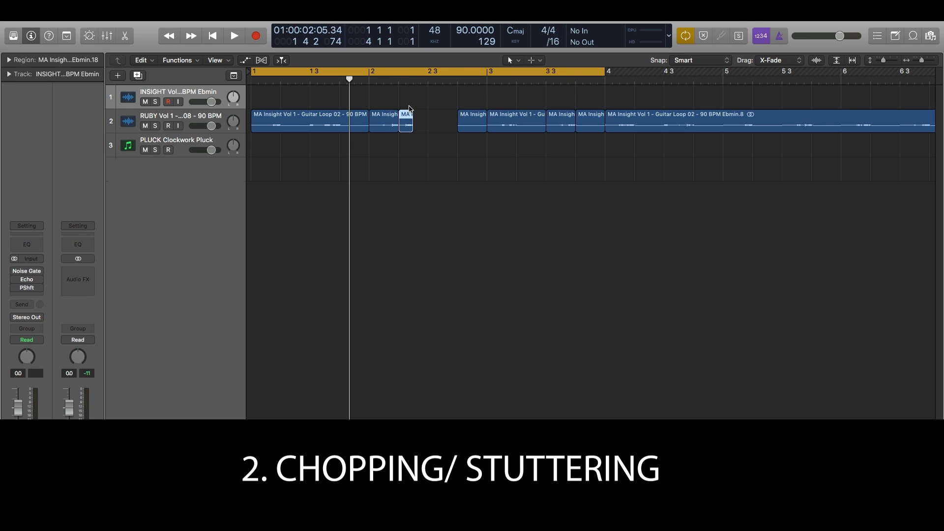
{"action": "key", "text": "super+r"}
{"action": "key", "text": "super+r"}
{"action": "key", "text": "super+r"}
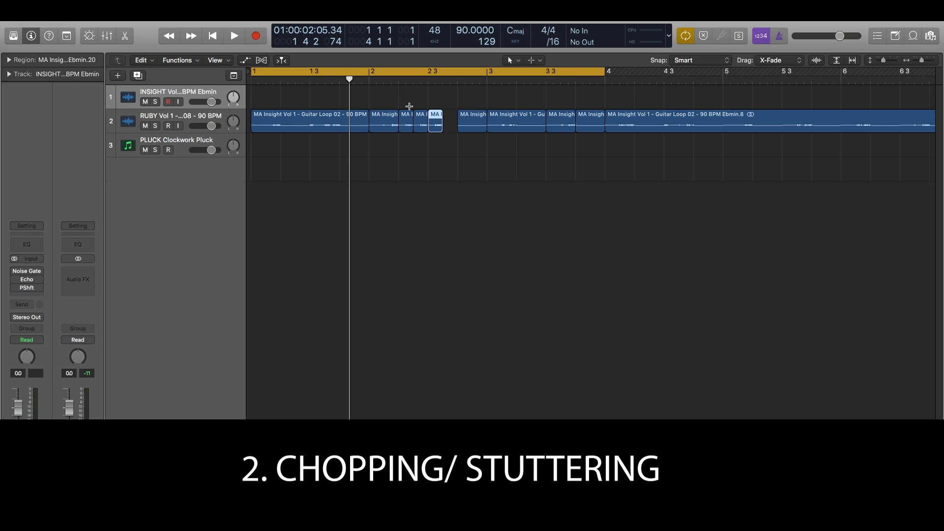
Delete the slice on beat 4 of bar 2 and move the following slice from bar 3 into its place.
{"action": "left_click", "coordinate": [472, 129]}
{"action": "key", "text": "Delete"}
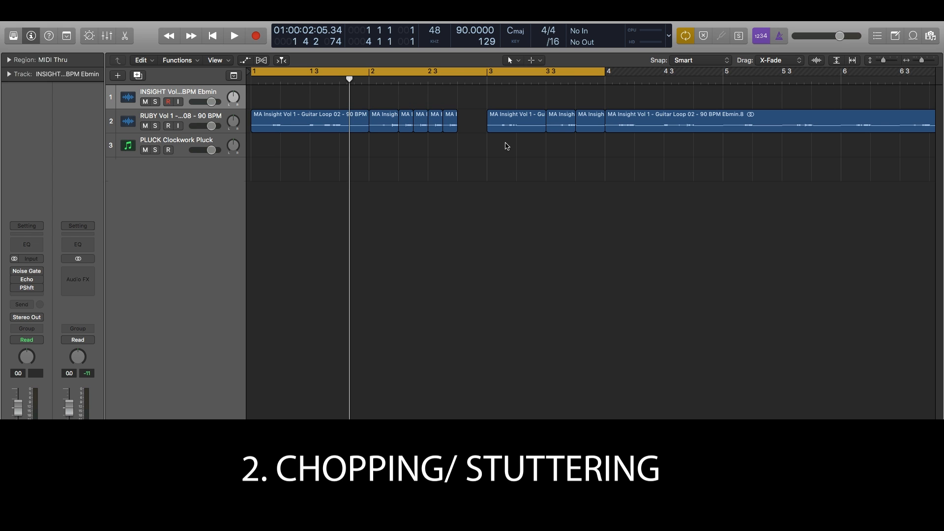
{"action": "left_click_drag", "start_coordinate": [508, 127], "coordinate": [478, 128]}
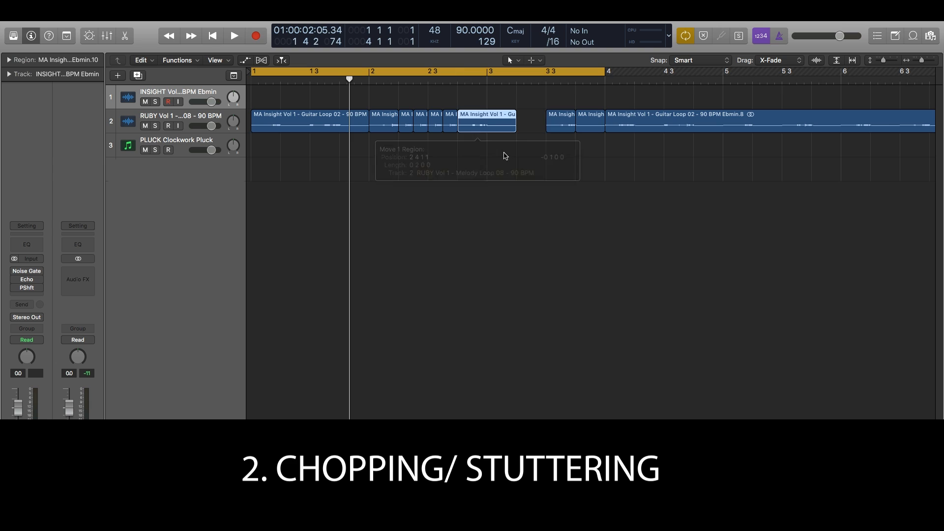
Play back the stuttered slices from bar 2.
{"action": "left_click", "coordinate": [370, 80]}
{"action": "key", "text": "space"}
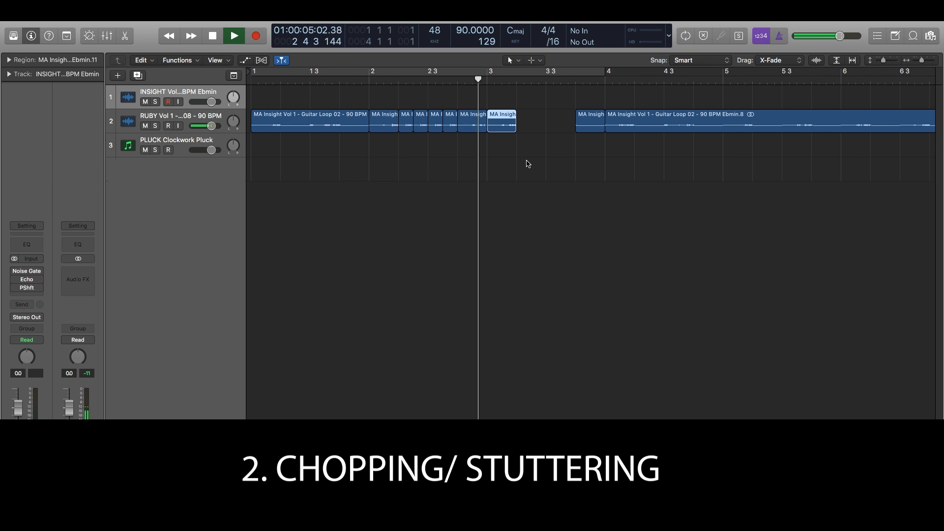
Split the bar 1 slice at beats 3 and 4, and delete the slice at the start of bar 3.
{"action": "key", "text": "space"}
{"action": "left_click_drag", "start_coordinate": [381, 96], "coordinate": [497, 146]}
{"action": "left_click_drag", "start_coordinate": [494, 91], "coordinate": [503, 149]}
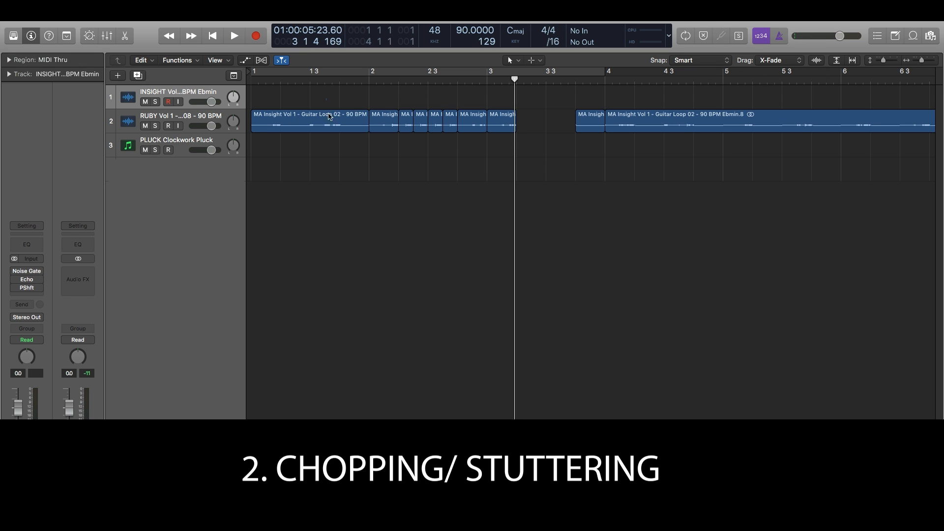
{"action": "left_click", "coordinate": [344, 118]}
{"action": "left_click_drag", "start_coordinate": [366, 128], "coordinate": [310, 143]}
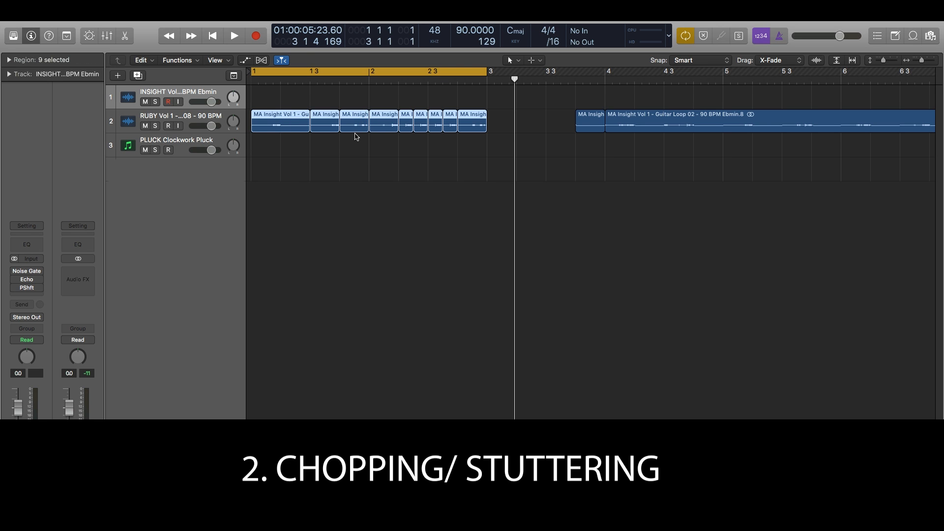
Play bars 1 and 2 in a loop and shorten the four stutter slices in bar 2 to half their length.
{"action": "key", "text": "space"}
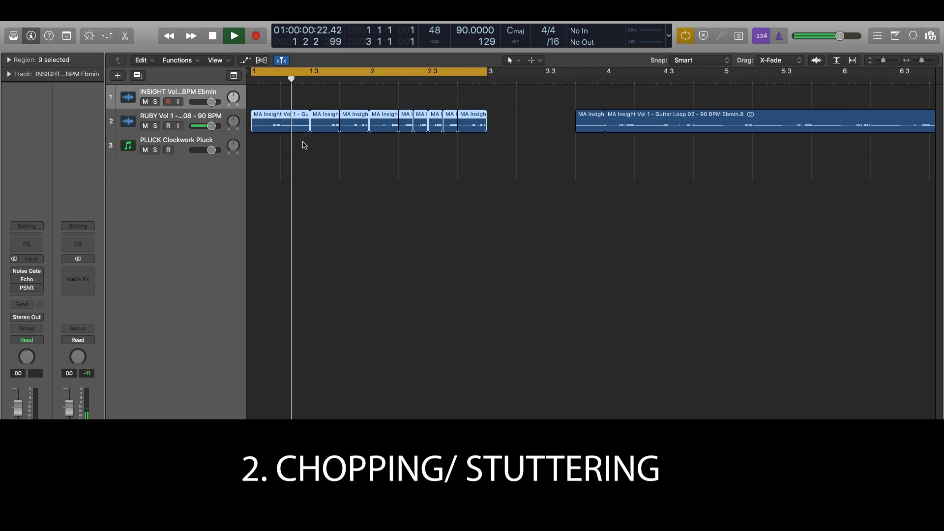
{"action": "left_click", "coordinate": [311, 144]}
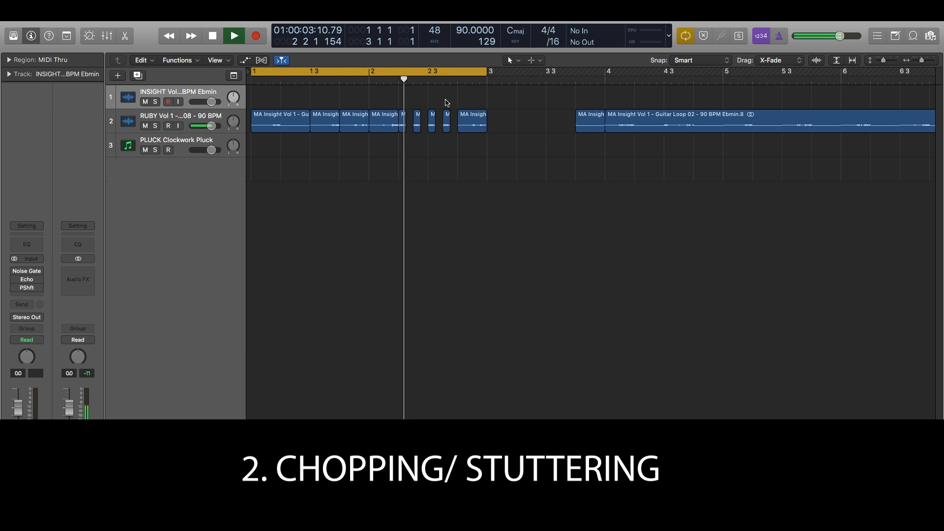
{"action": "key", "text": "super+Right"}
{"action": "key", "text": "super+Right"}
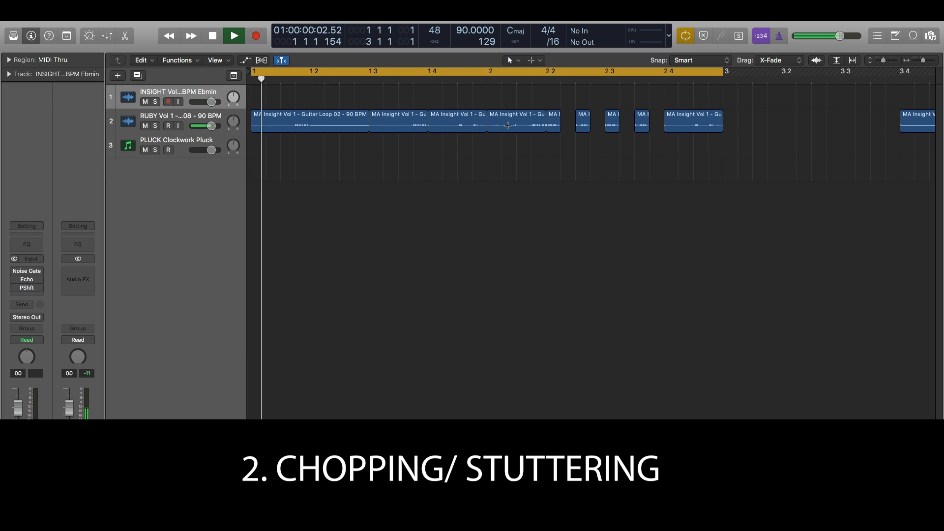
Copy a shortened slice into the gap just before beat 4 of bar 2 and play back the loop.
{"action": "key", "text": "space"}
{"action": "key", "text": "space"}
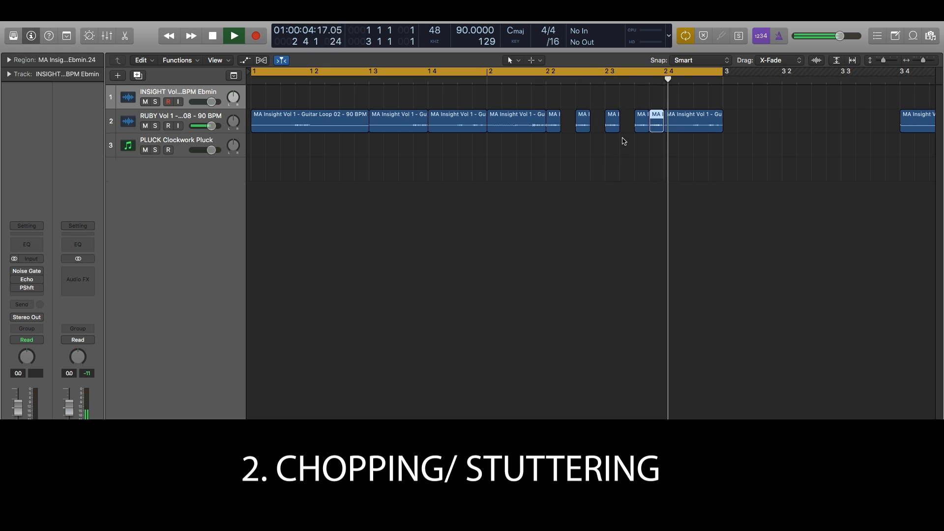
{"action": "key", "text": "space"}
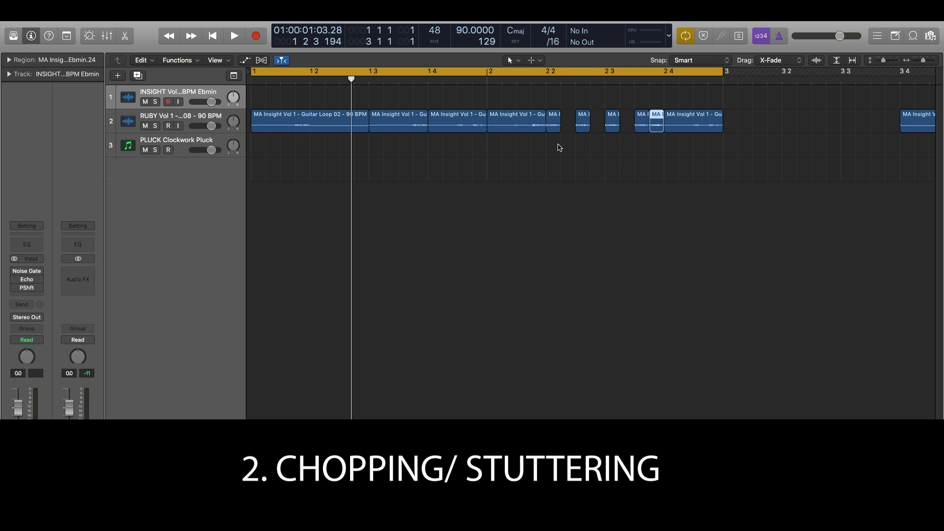
Fill beat 3 of bar 2 with four consecutive sixteenth-note slices, and play them back from beat 3 with looping off.
{"action": "left_click", "coordinate": [635, 150]}
{"action": "left_click_drag", "start_coordinate": [639, 101], "coordinate": [645, 139]}
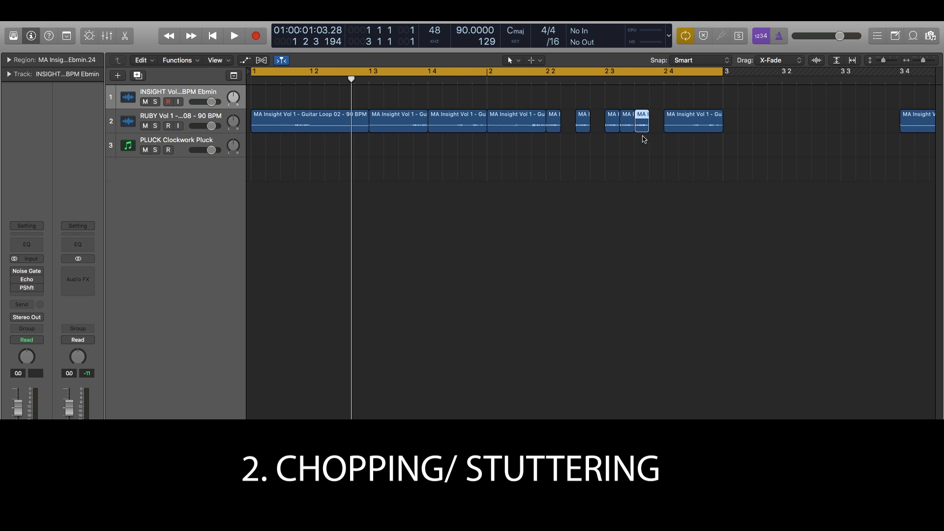
{"action": "key", "text": "super+r"}
{"action": "left_click", "coordinate": [614, 71]}
{"action": "left_click", "coordinate": [605, 80]}
{"action": "key", "text": "space"}
{"action": "key", "text": "space"}
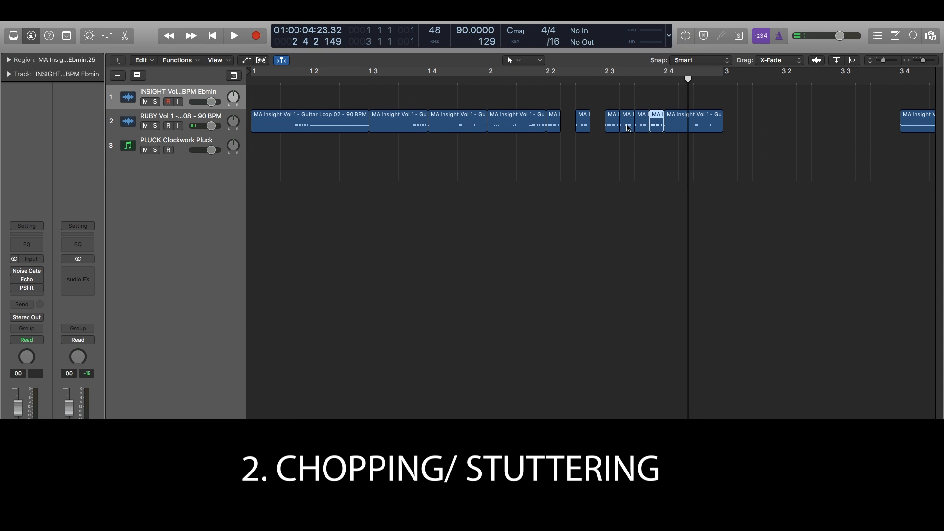
Halve the four slices on beat 3 of bar 2 and copy them into the gaps to make eight consecutive slices.
{"action": "left_click_drag", "start_coordinate": [611, 109], "coordinate": [622, 132]}
{"action": "key", "text": "super+Right"}
{"action": "key", "text": "super+Right"}
{"action": "left_click_drag", "start_coordinate": [604, 98], "coordinate": [736, 150]}
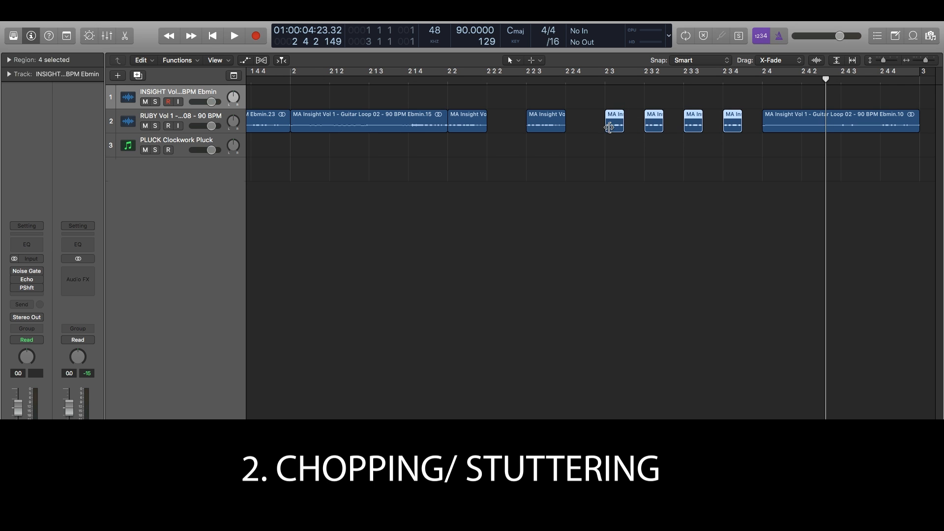
{"action": "left_click_drag", "start_coordinate": [613, 128], "coordinate": [631, 128]}
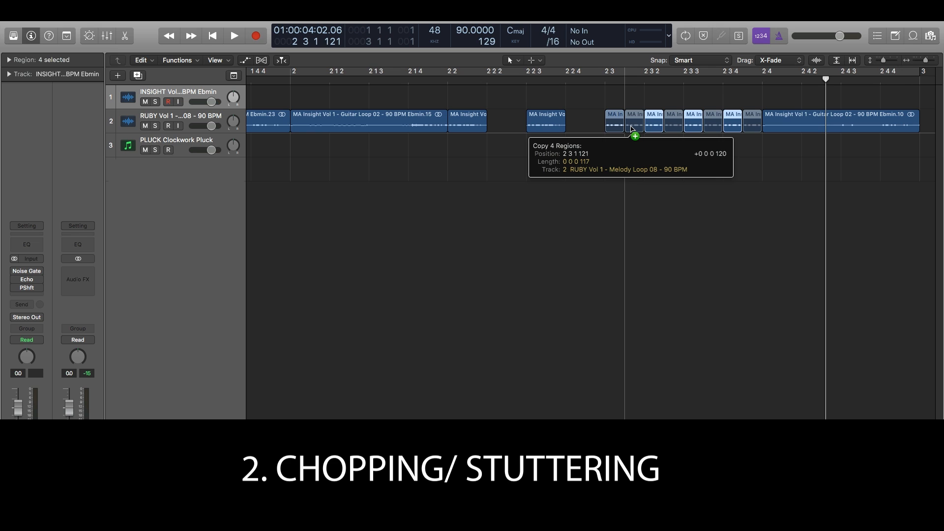
{"action": "left_click_drag", "start_coordinate": [631, 128], "coordinate": [631, 128]}
Play back the eight-slice stutter from just before beat 3 of bar 2.
{"action": "left_click", "coordinate": [600, 79]}
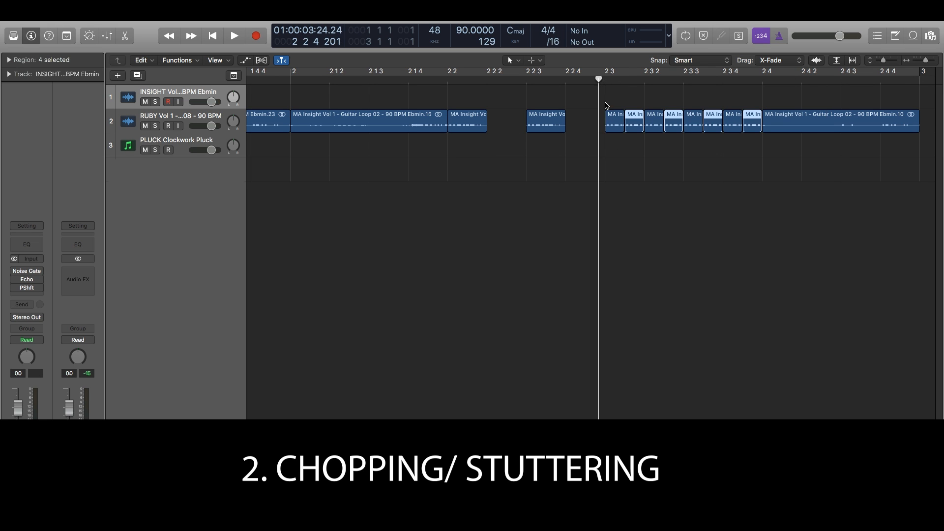
{"action": "left_click", "coordinate": [667, 158]}
{"action": "key", "text": "space"}
{"action": "key", "text": "space"}
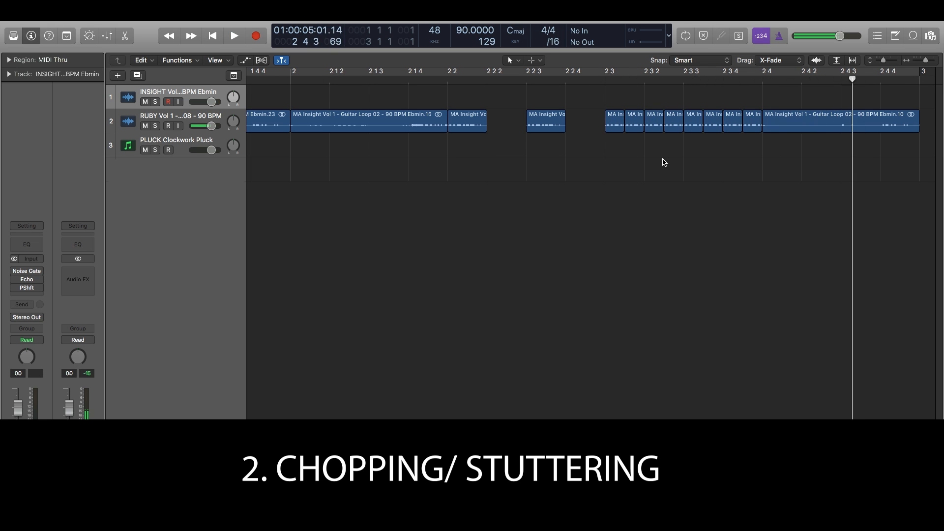
Replace the chopped slices with one continuous guitar loop region extended to bar 9.
{"action": "key", "text": "z"}
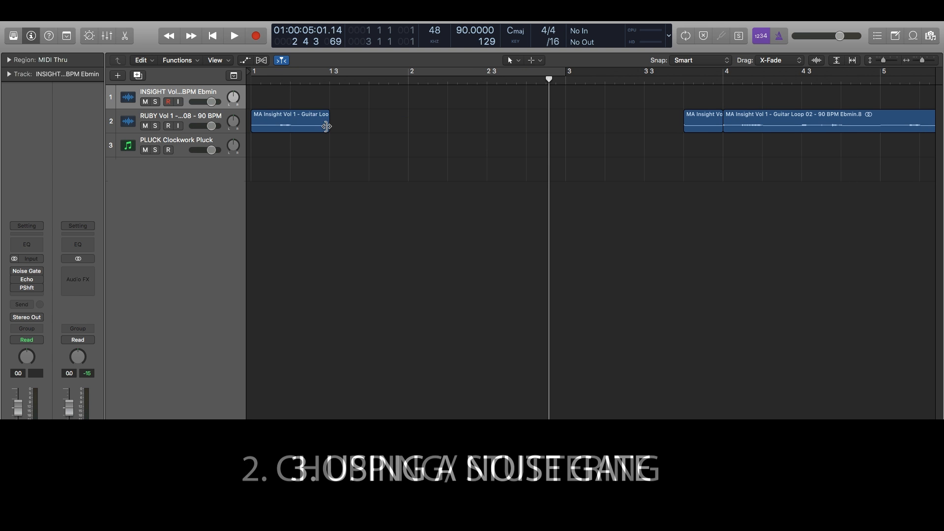
{"action": "left_click_drag", "start_coordinate": [328, 129], "coordinate": [618, 141]}
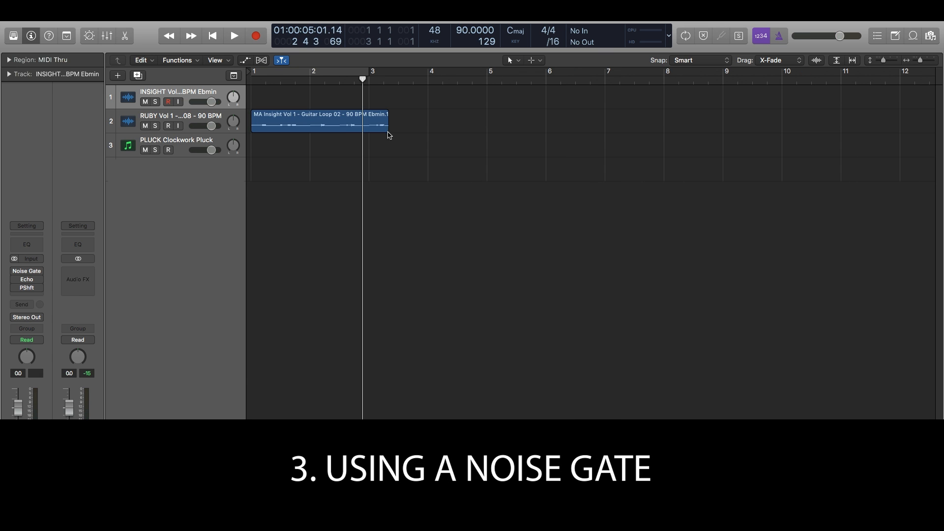
{"action": "left_click_drag", "start_coordinate": [386, 130], "coordinate": [737, 160]}
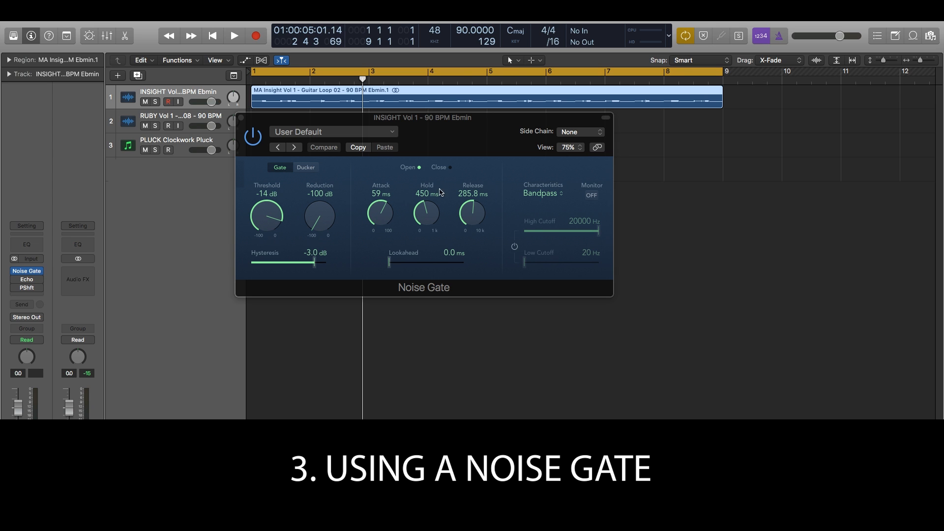
Play the eight-bar guitar loop on the INSIGHT track through the Noise Gate with its settings in view.
{"action": "left_click_drag", "start_coordinate": [482, 136], "coordinate": [481, 162]}
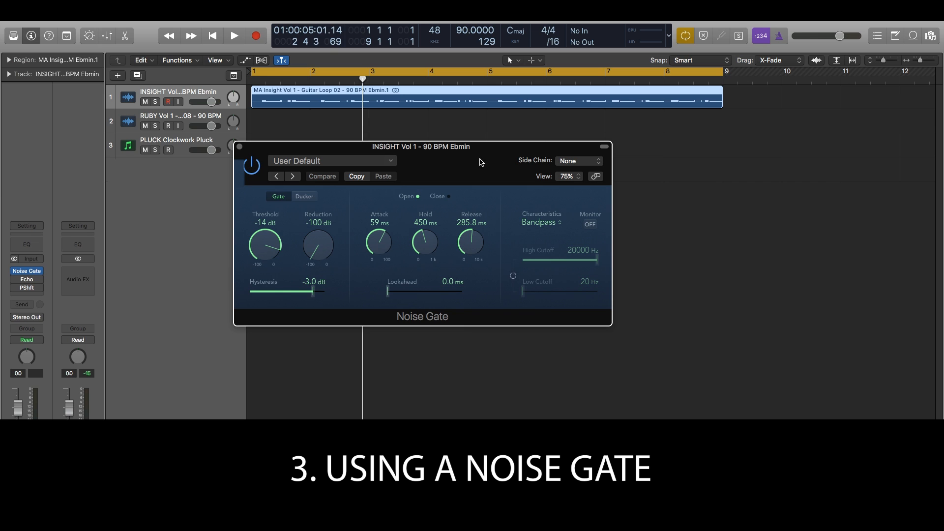
{"action": "key", "text": "space"}
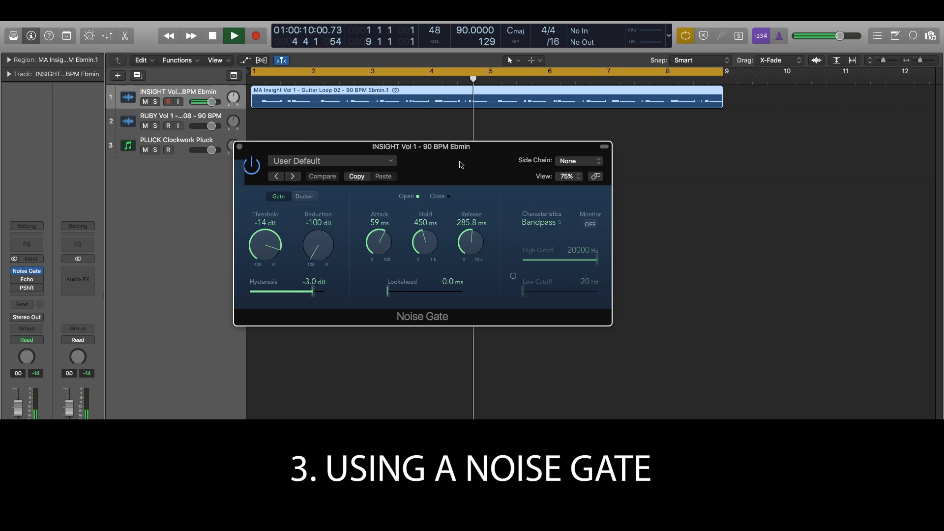
{"action": "key", "text": "space"}
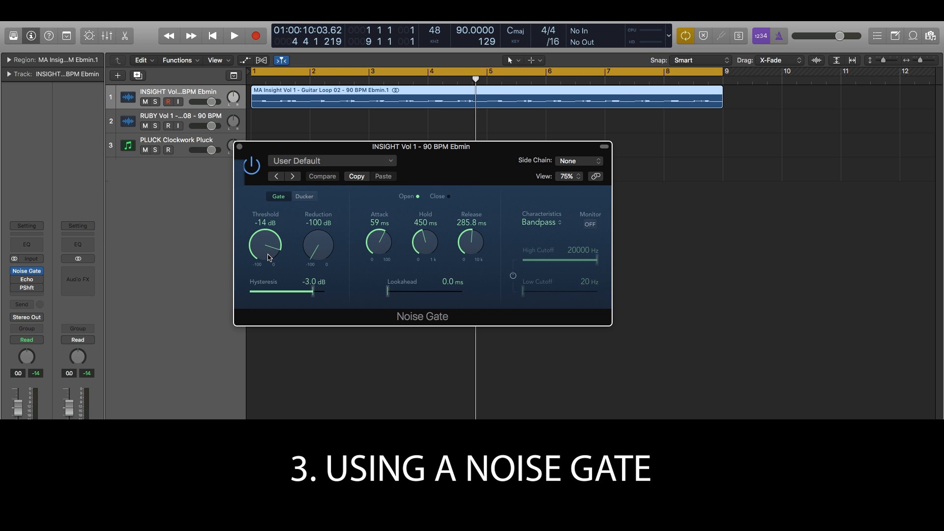
While the loop plays, set the Noise Gate threshold to -14 dB, attack to 39 ms, hold to 390 ms and release to 102.2 ms.
{"action": "key", "text": "space"}
{"action": "mouse_move", "coordinate": [269, 258]}
{"action": "left_mouse_down"}
{"action": "mouse_move", "coordinate": [264, 279]}
{"action": "mouse_move", "coordinate": [261, 251]}
{"action": "left_mouse_up"}
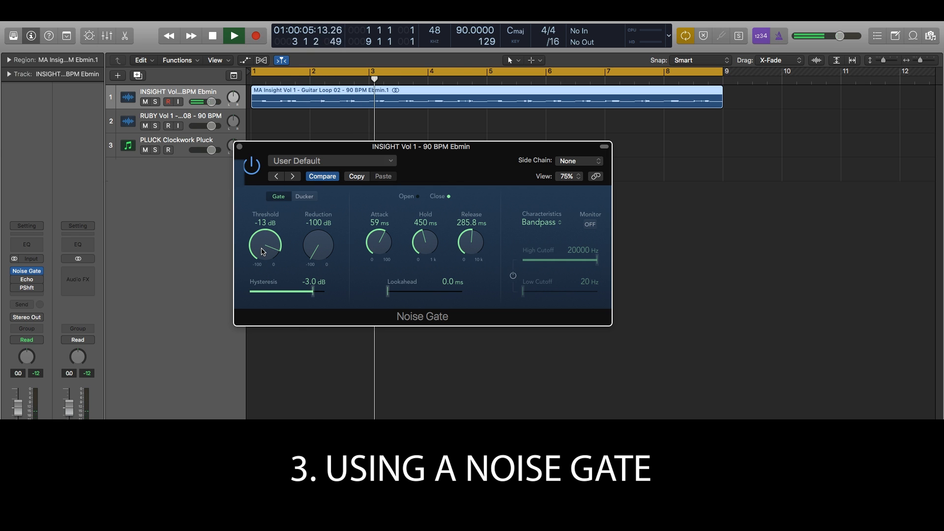
{"action": "left_click_drag", "start_coordinate": [372, 237], "coordinate": [372, 271]}
{"action": "left_click_drag", "start_coordinate": [469, 242], "coordinate": [462, 265]}
{"action": "left_click_drag", "start_coordinate": [423, 241], "coordinate": [420, 256]}
{"action": "left_click_drag", "start_coordinate": [264, 246], "coordinate": [259, 250]}
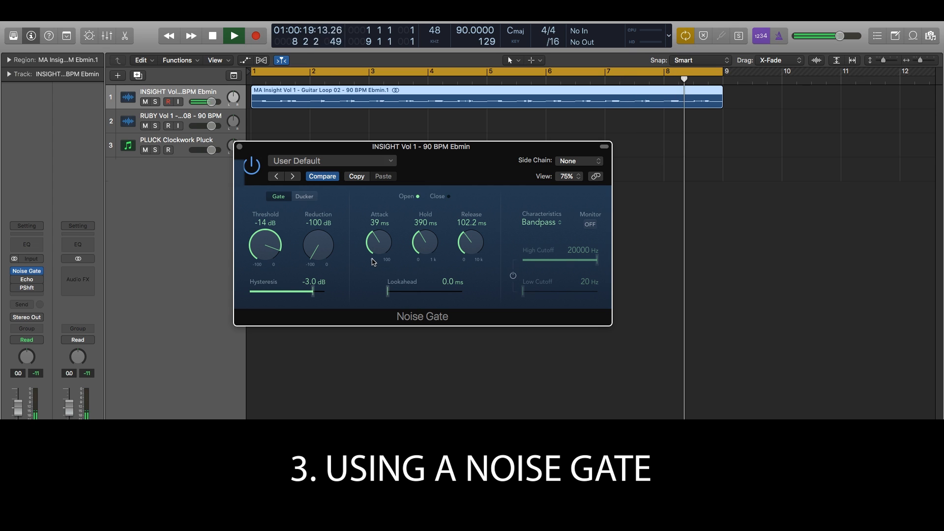
Fine-tune the Noise Gate attack to 41 ms, hold to 410 ms and release to 99.1 ms, and stop playback.
{"action": "left_click_drag", "start_coordinate": [378, 243], "coordinate": [378, 241]}
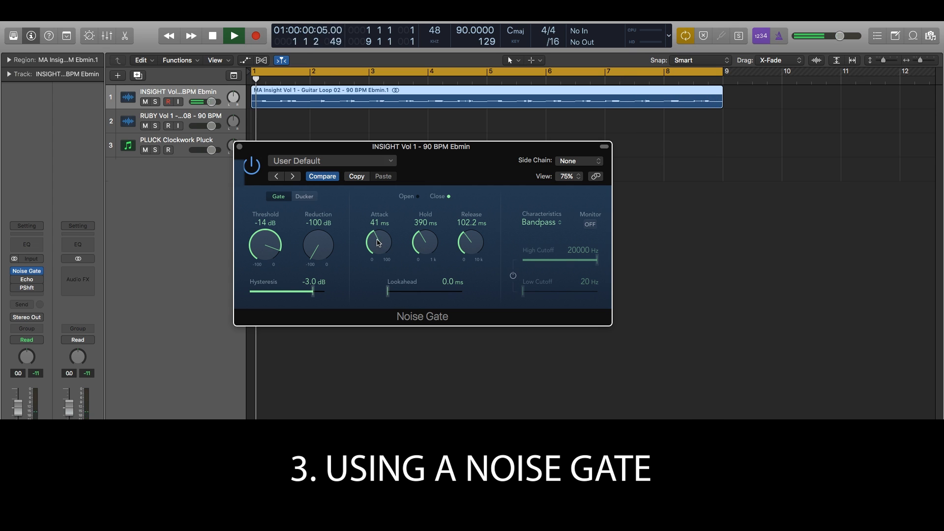
{"action": "left_click_drag", "start_coordinate": [466, 238], "coordinate": [420, 243]}
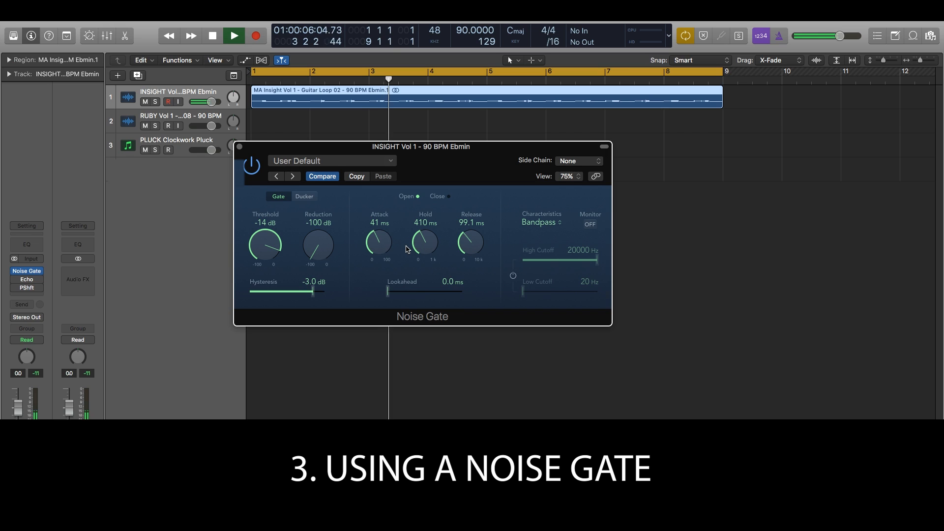
{"action": "key", "text": "space"}
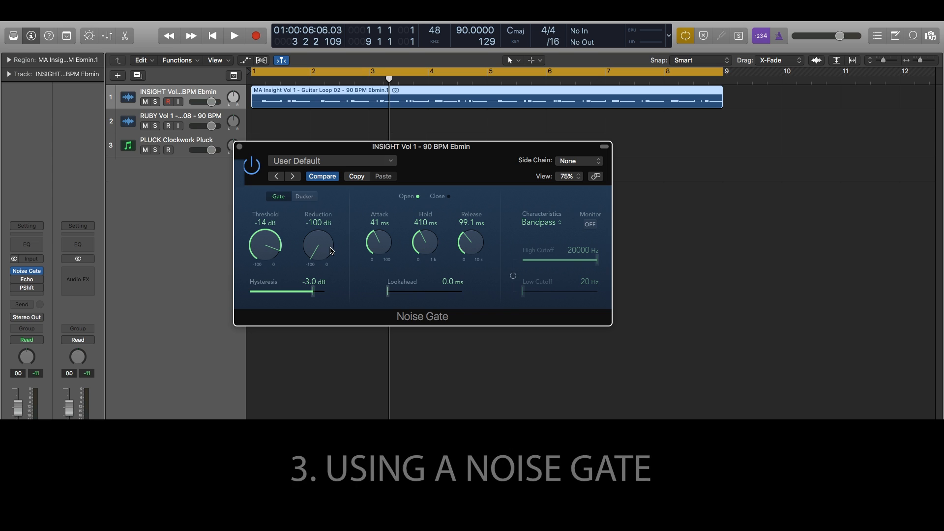
Bypass the Noise Gate and enable Echo on the INSIGHT track, replacing the gate's window with the Echo settings.
{"action": "left_click", "coordinate": [15, 271]}
{"action": "left_click", "coordinate": [16, 280]}
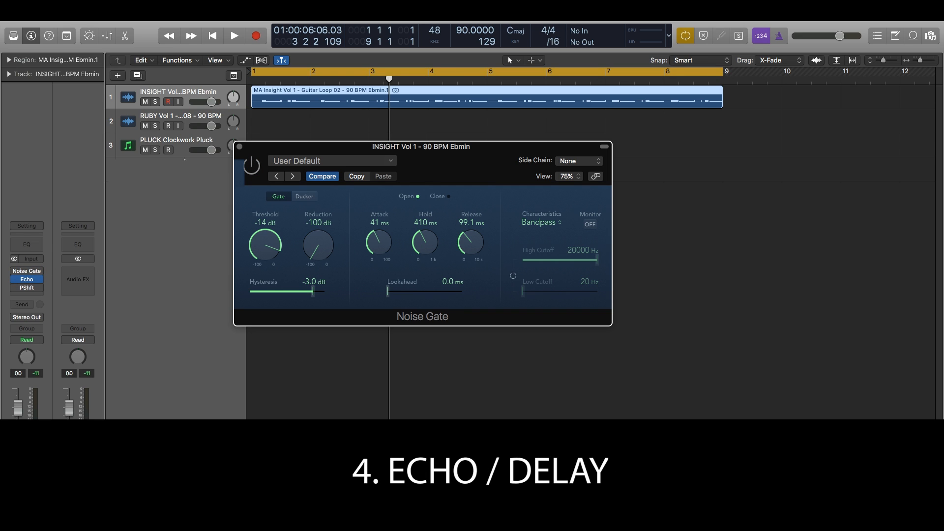
{"action": "left_click", "coordinate": [240, 146]}
{"action": "left_click", "coordinate": [26, 279]}
{"action": "left_click_drag", "start_coordinate": [127, 47], "coordinate": [376, 187]}
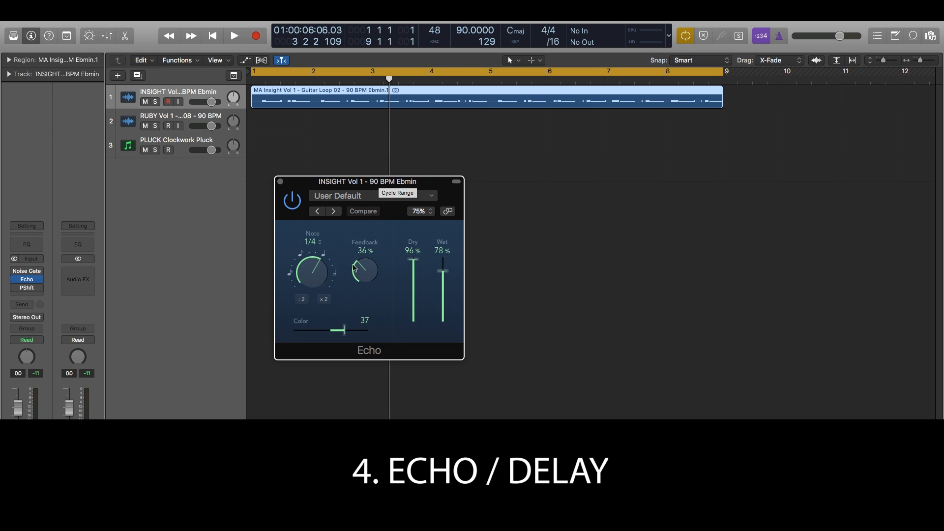
Play the guitar loop through the Echo with its 1/4 note delay.
{"action": "left_click", "coordinate": [280, 124]}
{"action": "key", "text": "space"}
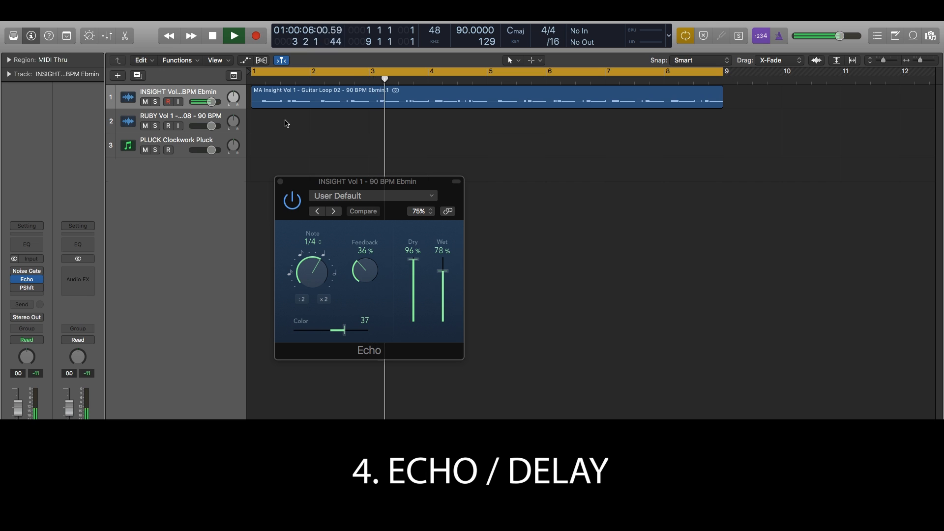
{"action": "key", "text": "space"}
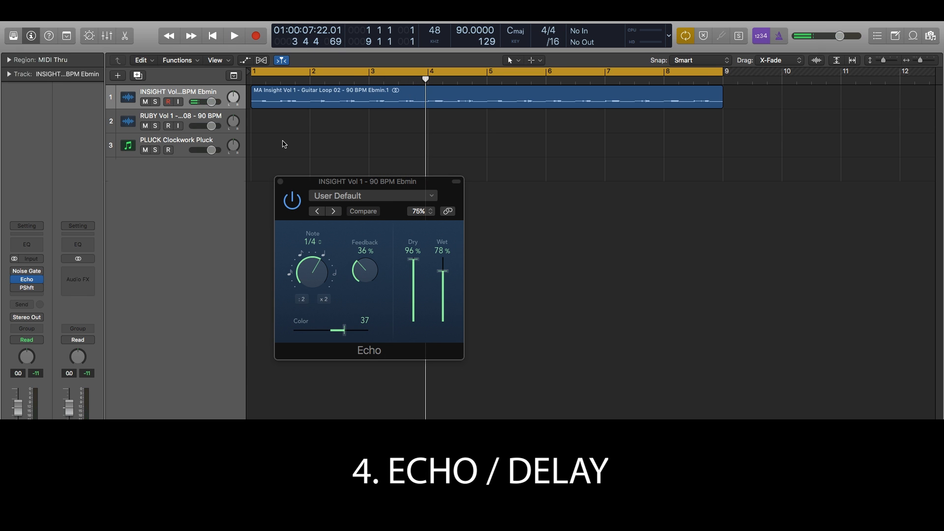
Set the Echo note value to 1/8 and play back the guitar loop.
{"action": "left_click_drag", "start_coordinate": [317, 282], "coordinate": [305, 307]}
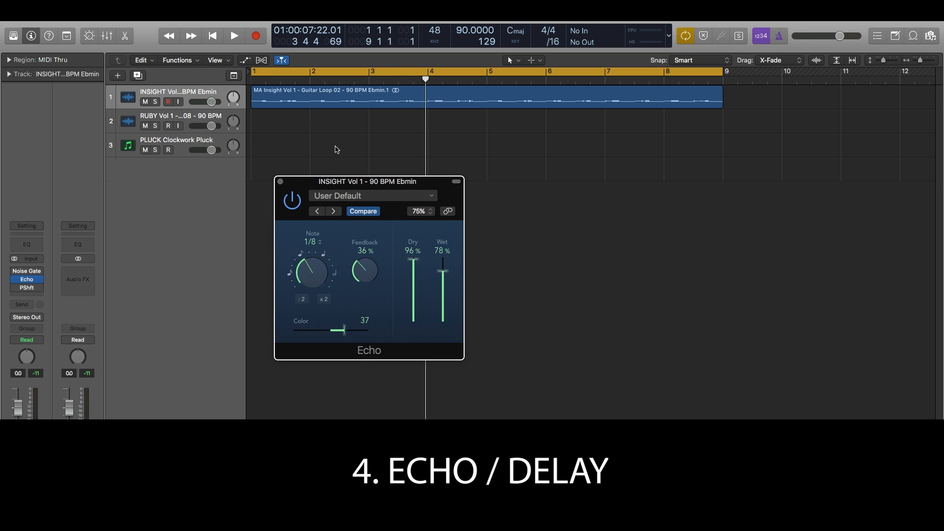
{"action": "key", "text": "space"}
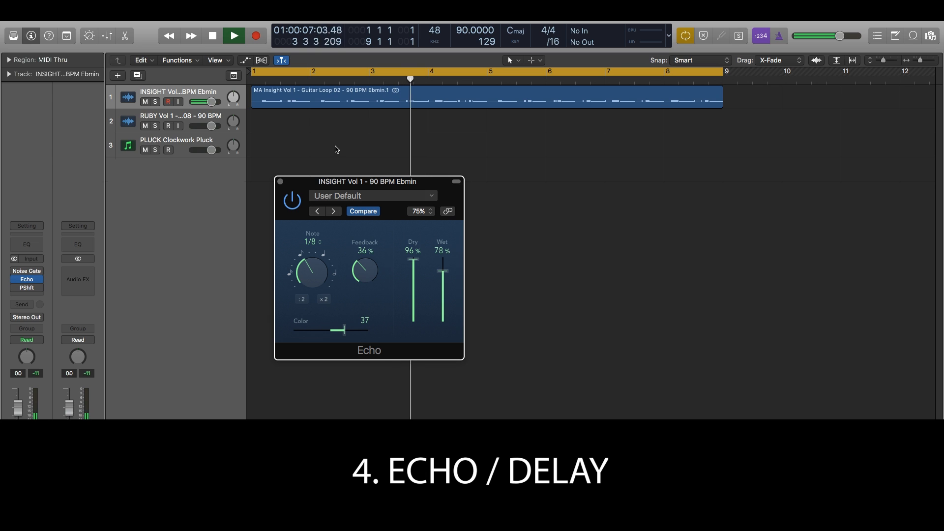
{"action": "key", "text": "space"}
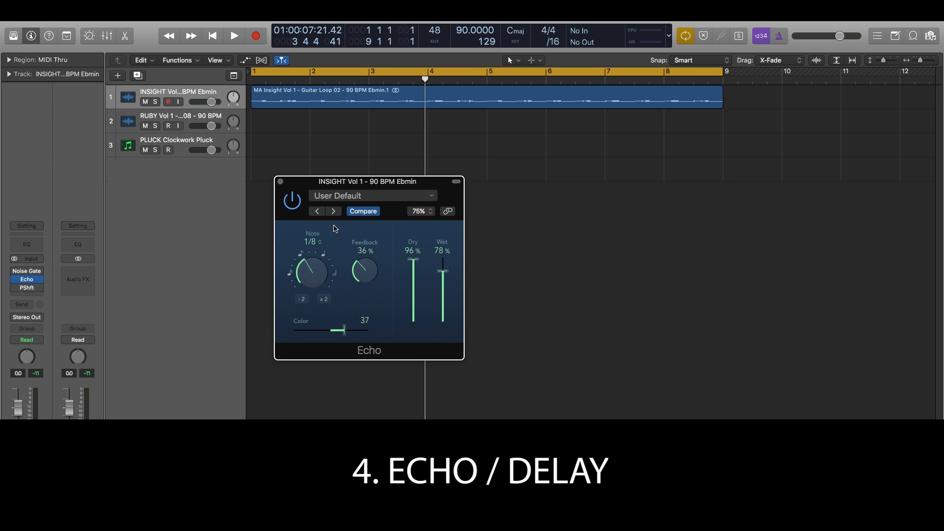
Re-enable the Noise Gate alongside the Echo and play the guitar loop through both effects.
{"action": "mouse_move", "coordinate": [17, 275]}
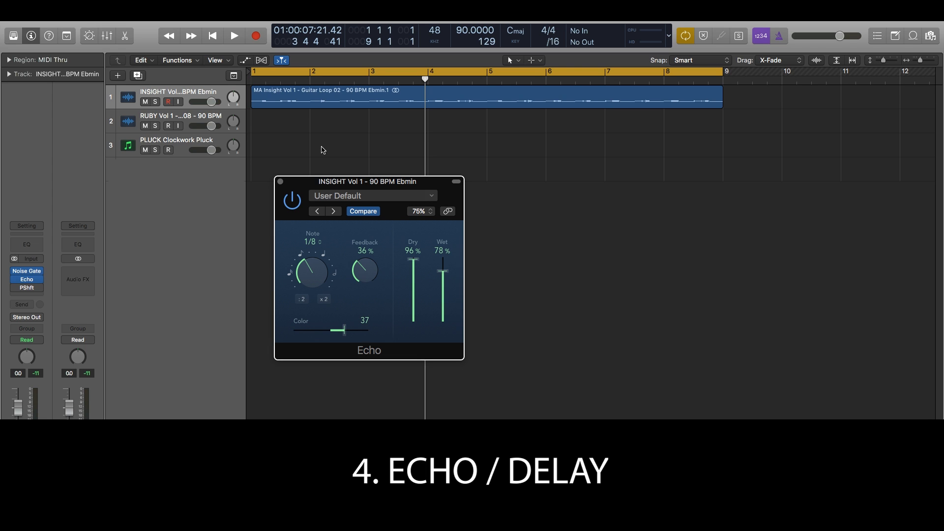
{"action": "key", "text": "space"}
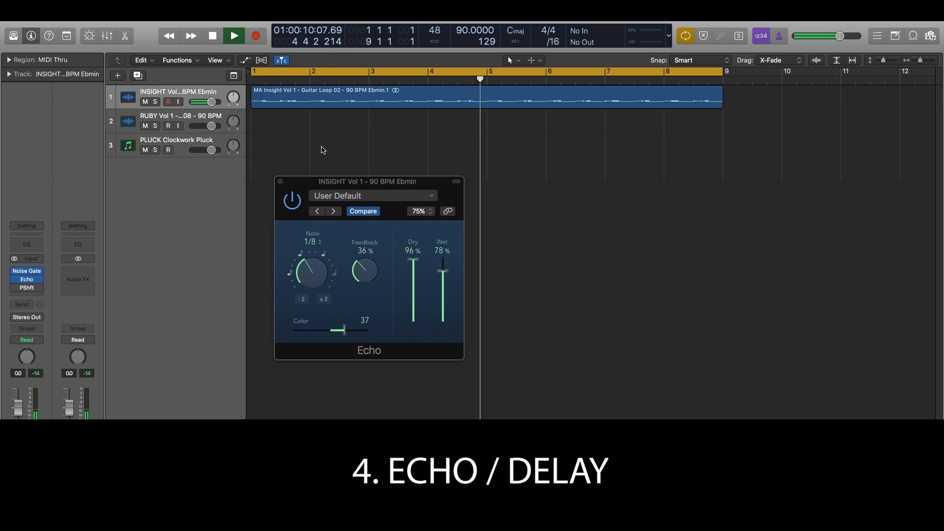
{"action": "key", "text": "space"}
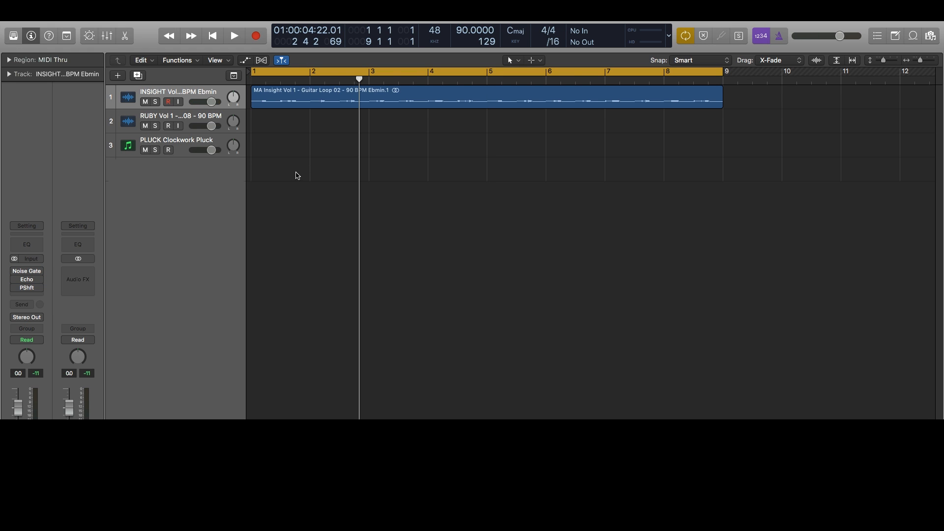
Reverse the guitar loop region on the INSIGHT track and play it through the Noise Gate and Echo.
{"action": "left_click", "coordinate": [288, 98]}
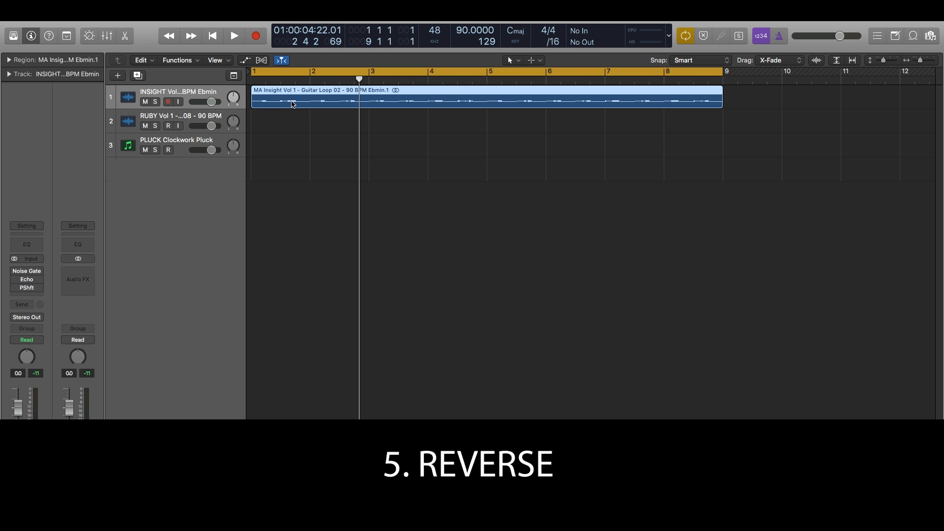
{"action": "left_click", "coordinate": [8, 60]}
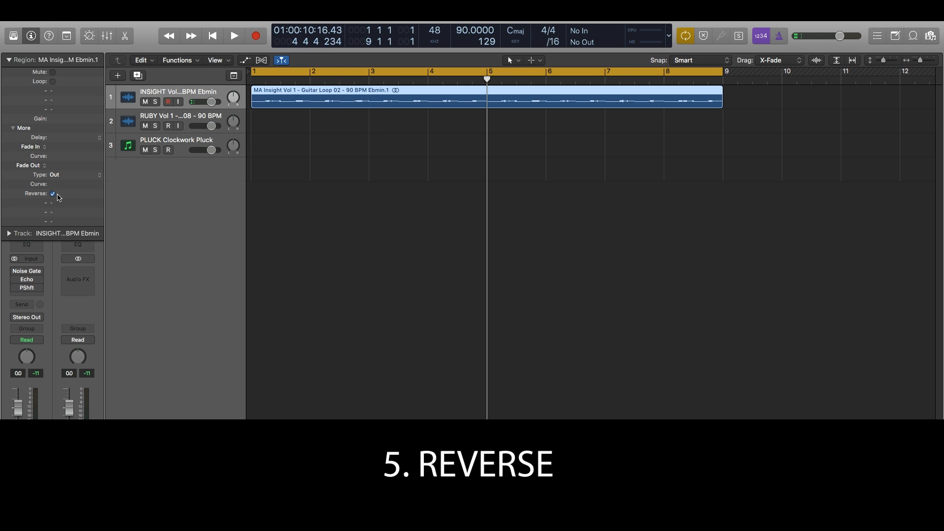
{"action": "left_click", "coordinate": [8, 59]}
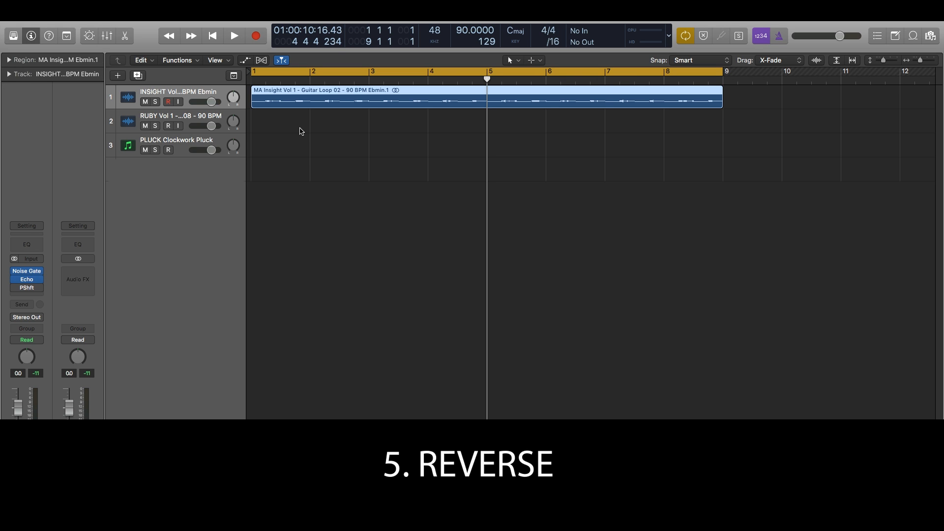
{"action": "key", "text": "space"}
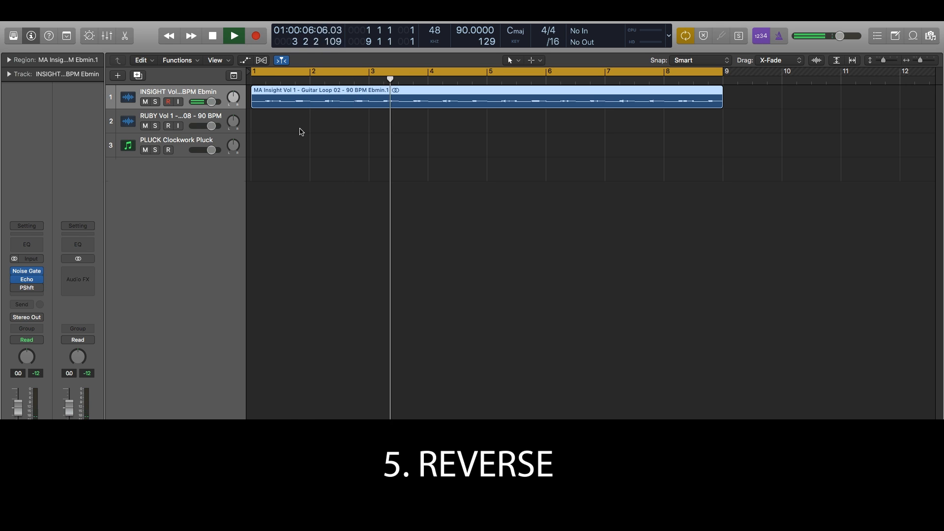
{"action": "key", "text": "space"}
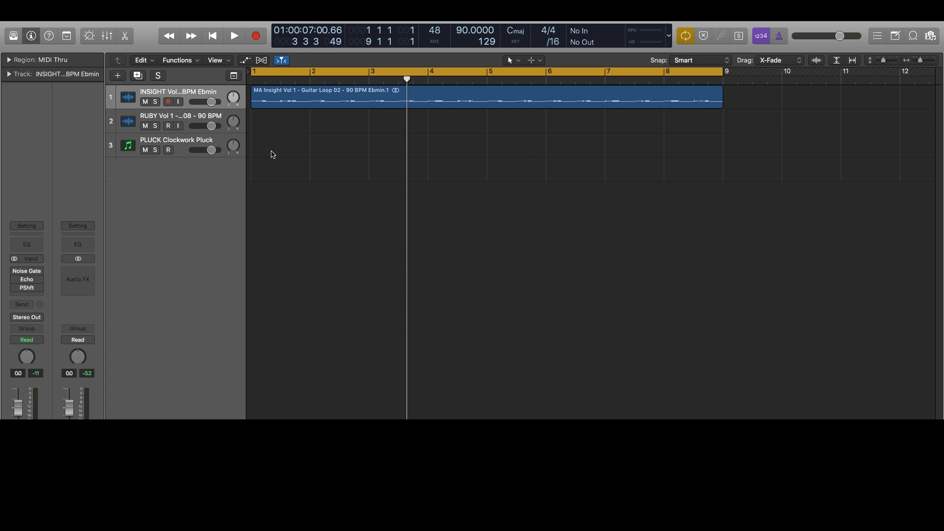
Enable the Pitch Shifter on the INSIGHT track, set its Semi Tones to 1, and play the guitar loop.
{"action": "left_click", "coordinate": [27, 289]}
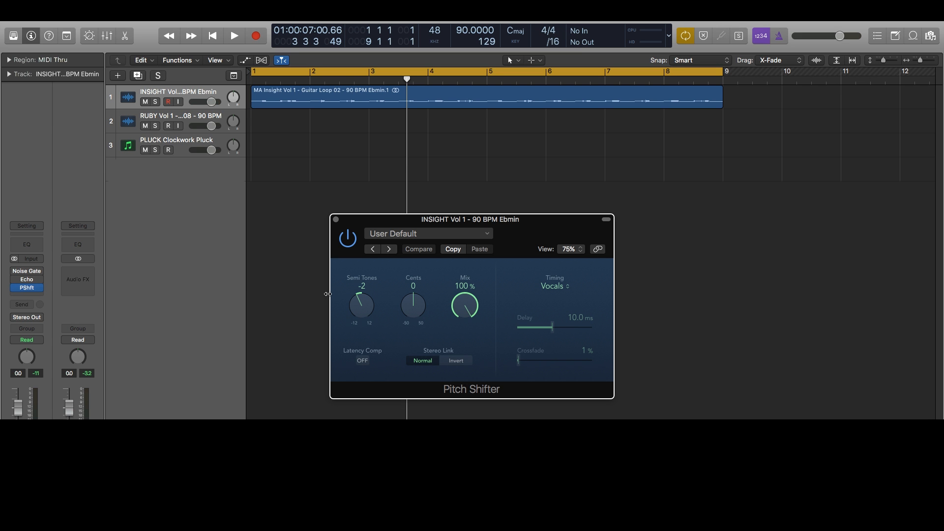
{"action": "left_click_drag", "start_coordinate": [459, 221], "coordinate": [463, 158]}
{"action": "left_click_drag", "start_coordinate": [365, 243], "coordinate": [364, 236]}
{"action": "left_click_drag", "start_coordinate": [523, 169], "coordinate": [657, 174]}
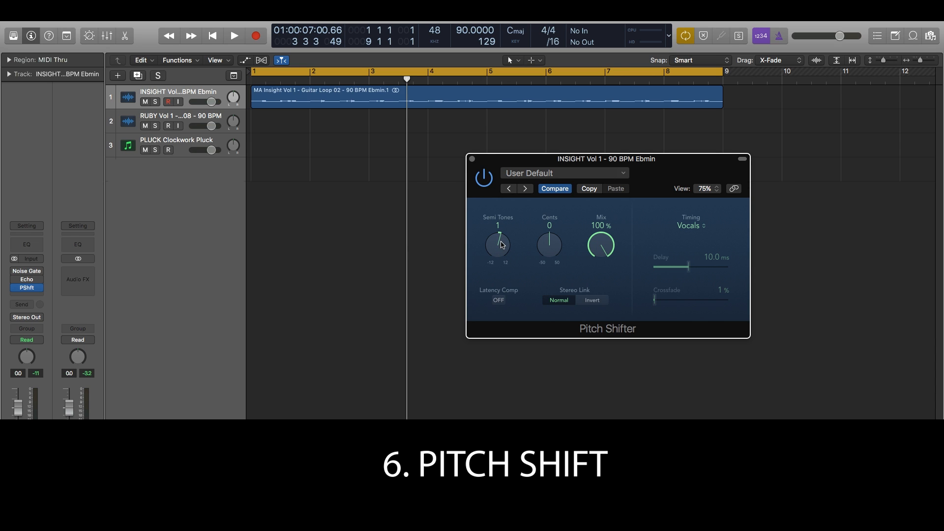
{"action": "key", "text": "space"}
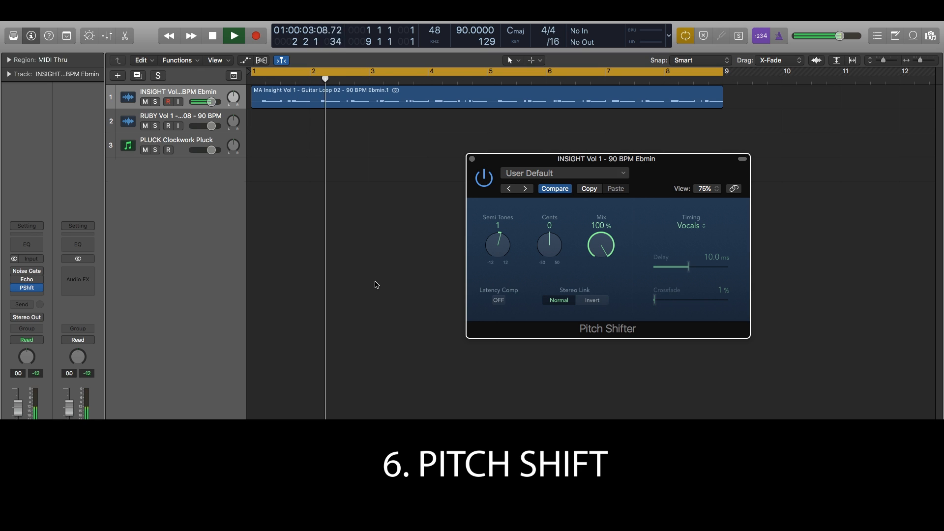
{"action": "key", "text": "space"}
Set the Pitch Shifter's Semi Tones to 12 and play the guitar loop.
{"action": "left_click_drag", "start_coordinate": [502, 252], "coordinate": [495, 169]}
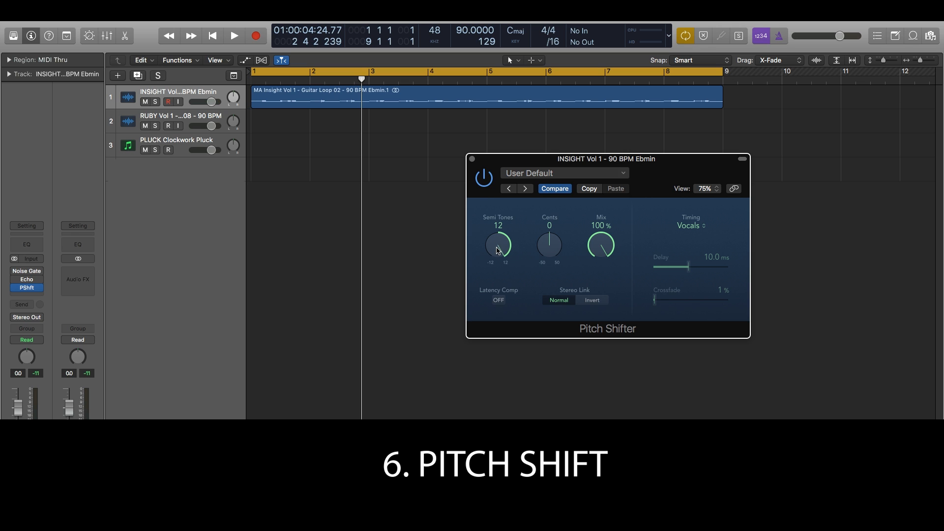
{"action": "key", "text": "space"}
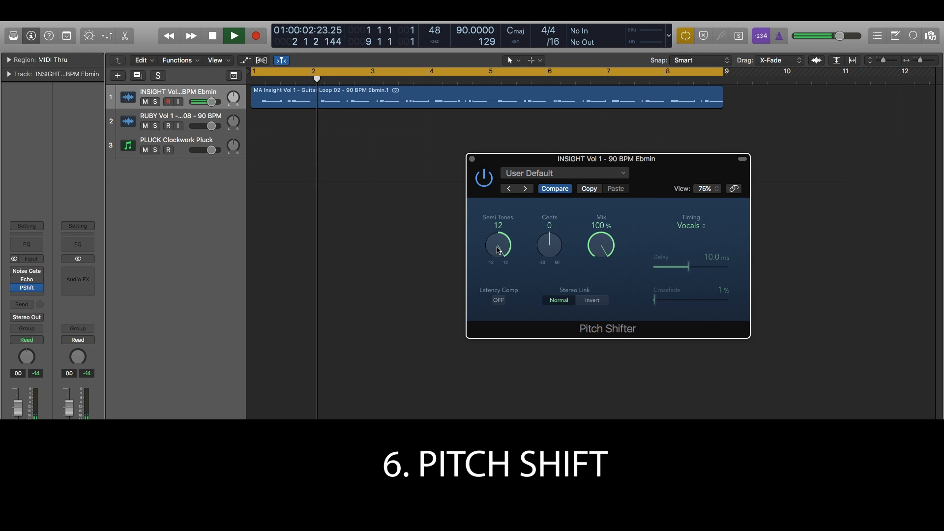
{"action": "key", "text": "space"}
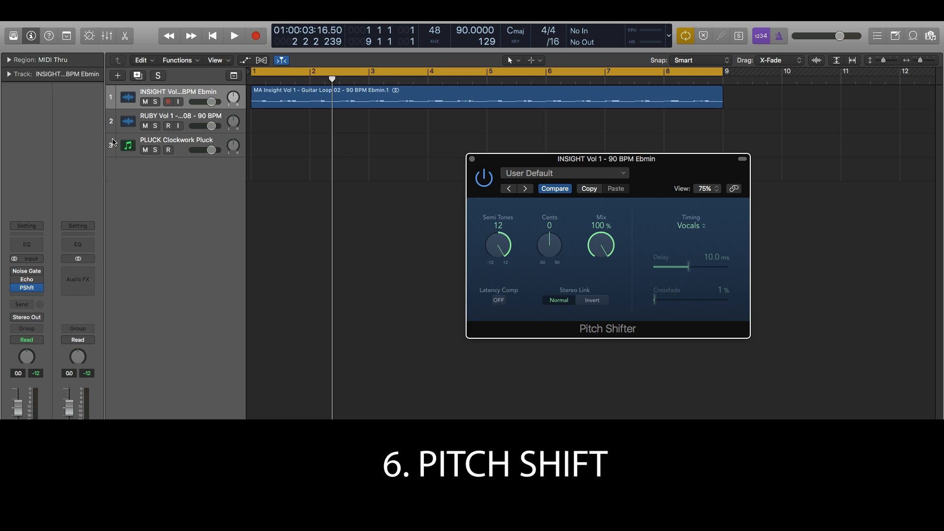
Add a stereo Channel EQ after the Pitch Shifter, play the loop through it, and close the EQ window.
{"action": "left_click", "coordinate": [27, 296]}
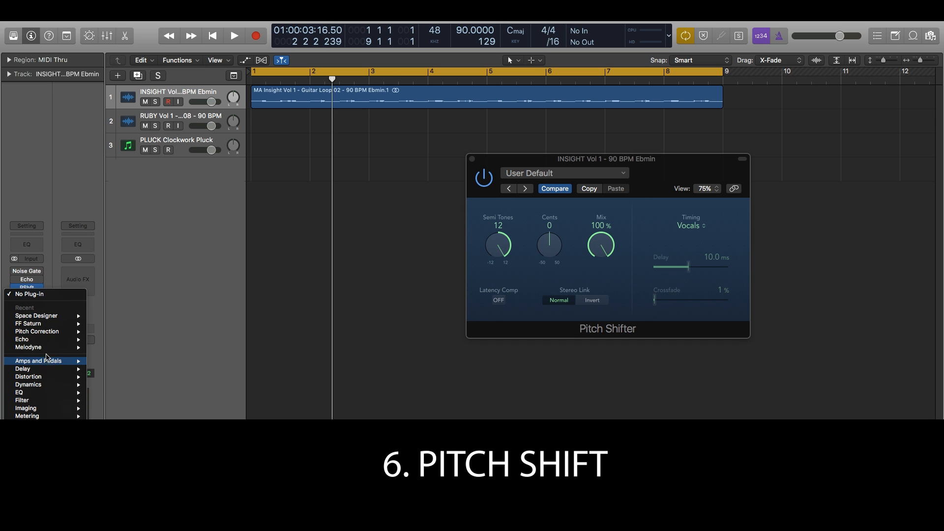
{"action": "mouse_move", "coordinate": [49, 392]}
{"action": "mouse_move", "coordinate": [155, 395]}
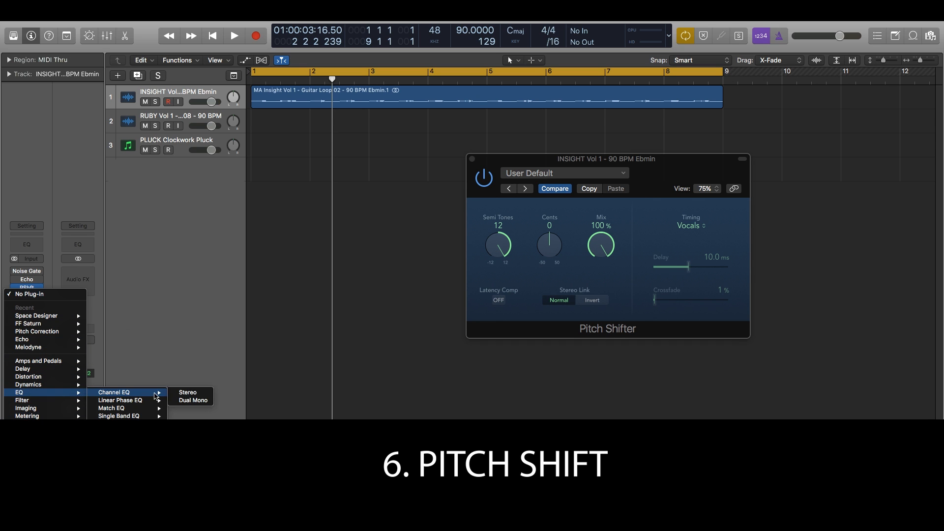
{"action": "left_click", "coordinate": [186, 393]}
{"action": "key", "text": "space"}
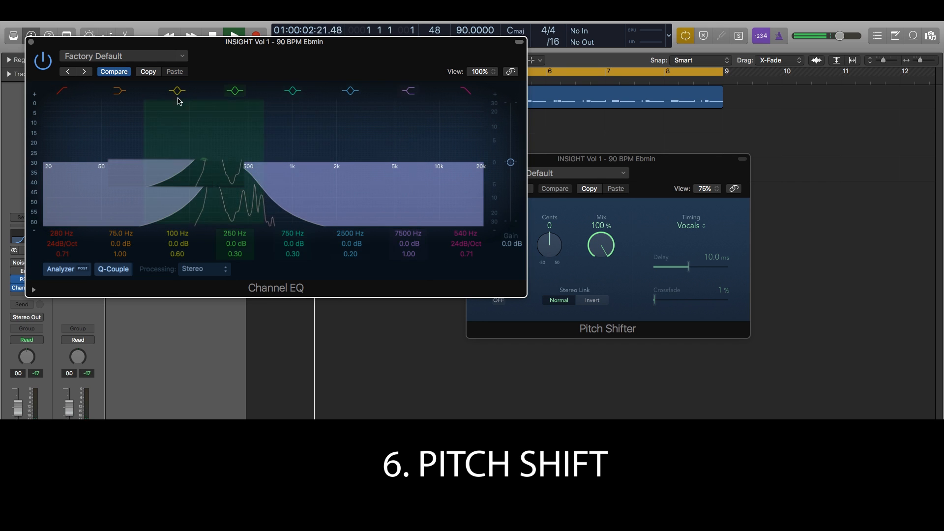
{"action": "left_click", "coordinate": [30, 42]}
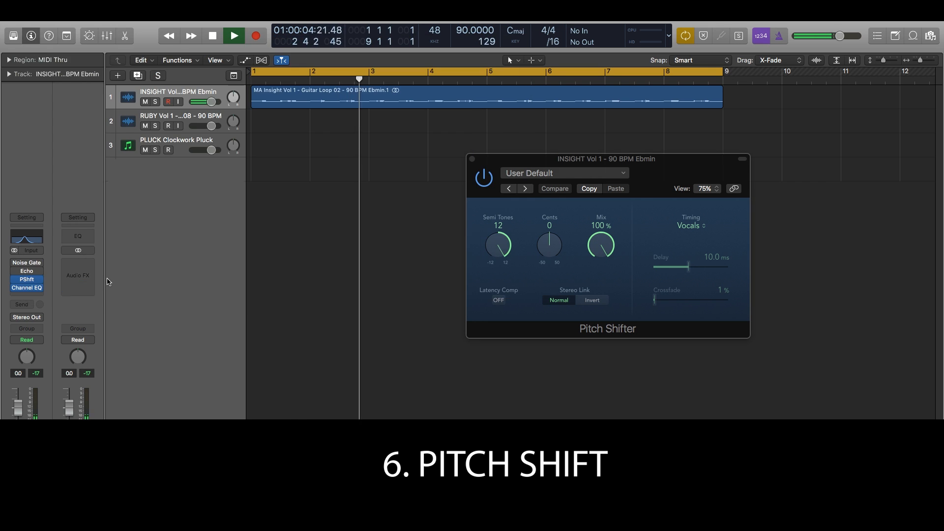
{"action": "key", "text": "space"}
Move the Echo below the Channel EQ in the effects chain, enable it, and play the loop.
{"action": "left_click_drag", "start_coordinate": [25, 273], "coordinate": [26, 297]}
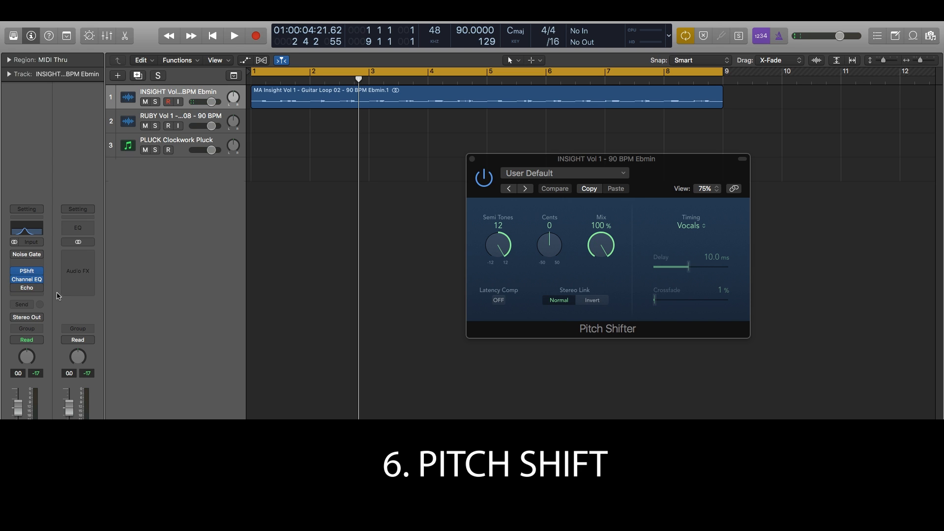
{"action": "left_click", "coordinate": [14, 288]}
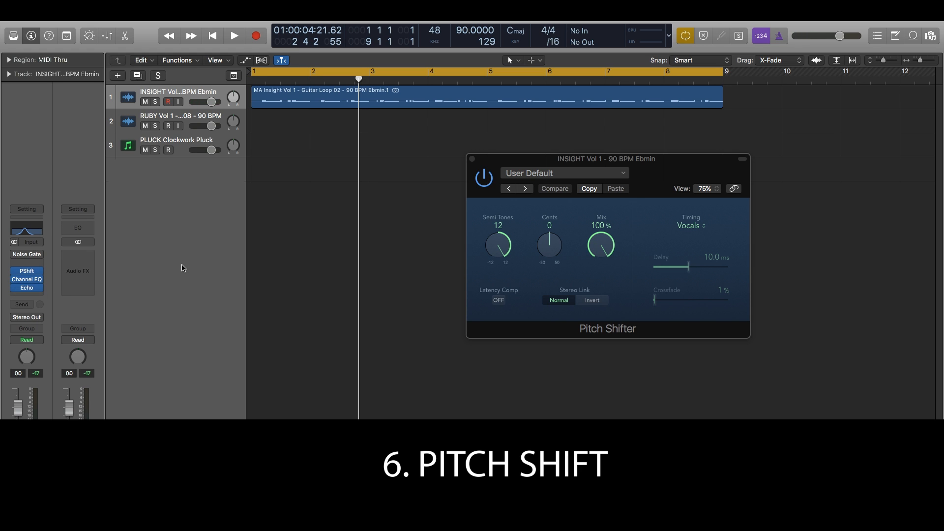
{"action": "key", "text": "space"}
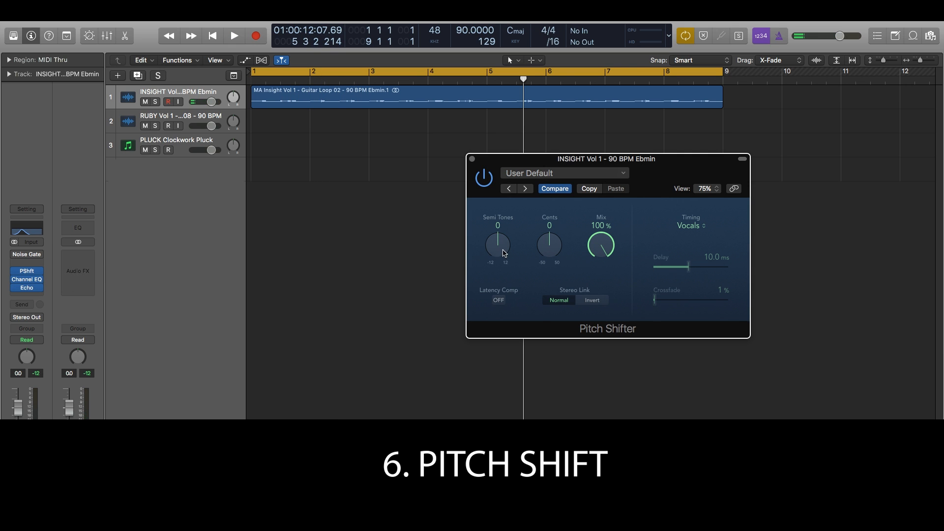
Set the Pitch Shifter's Semi Tones to -12 and play the loop, bypassing the Channel EQ and Echo during playback.
{"action": "left_click_drag", "start_coordinate": [504, 252], "coordinate": [494, 325]}
{"action": "key", "text": "space"}
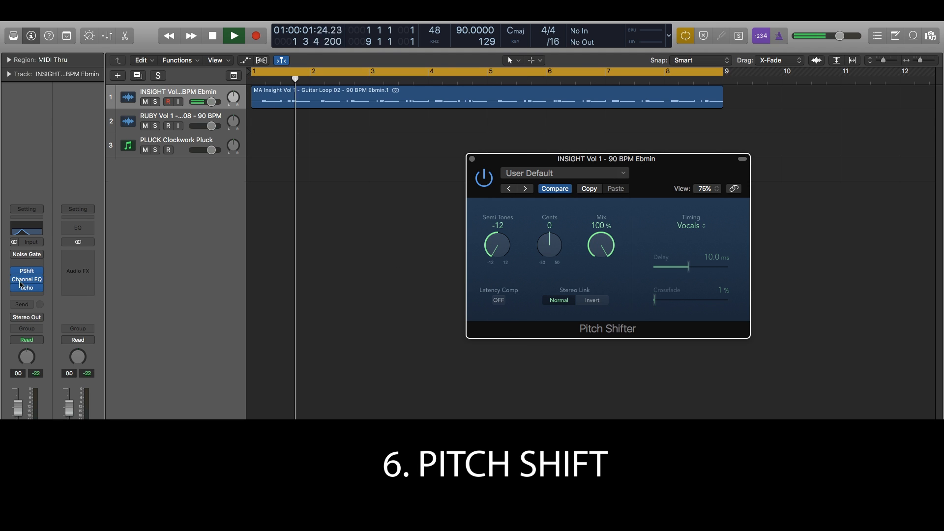
{"action": "mouse_move", "coordinate": [14, 291]}
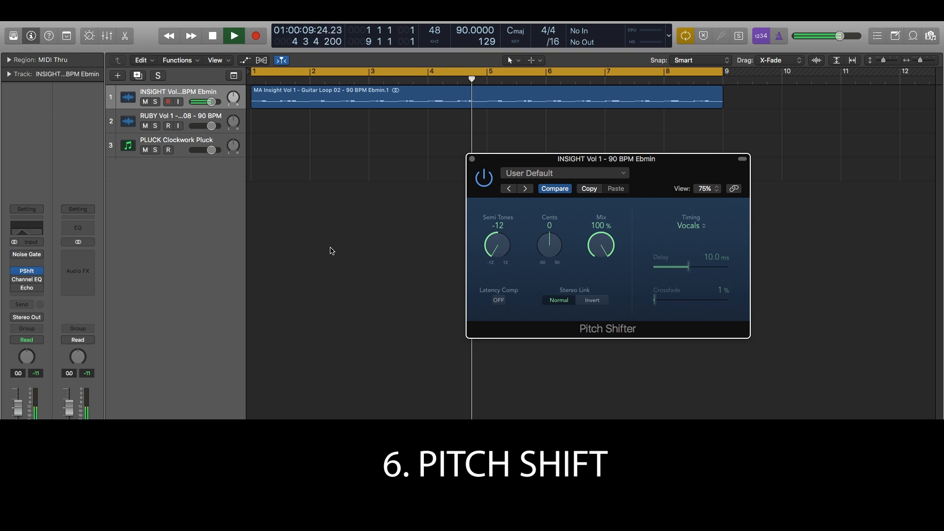
{"action": "key", "text": "space"}
Set the Pitch Shifter's Semi Tones to -3 during playback, then bypass the Pitch Shifter, Channel EQ and Echo.
{"action": "key", "text": "space"}
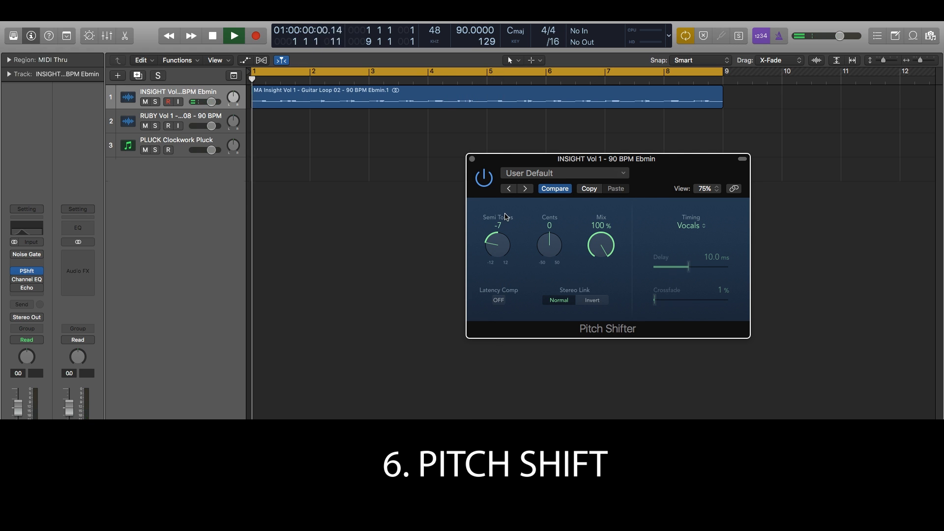
{"action": "left_click_drag", "start_coordinate": [501, 246], "coordinate": [503, 224]}
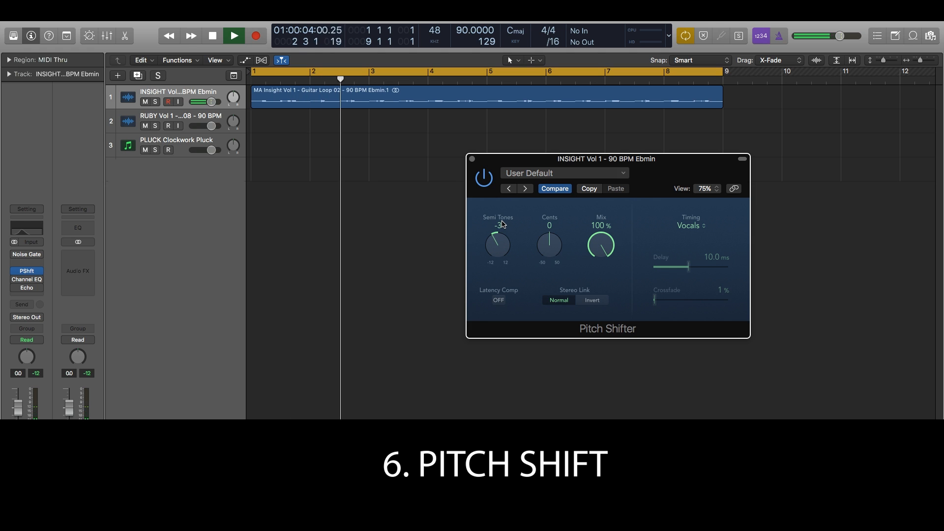
{"action": "key", "text": "space"}
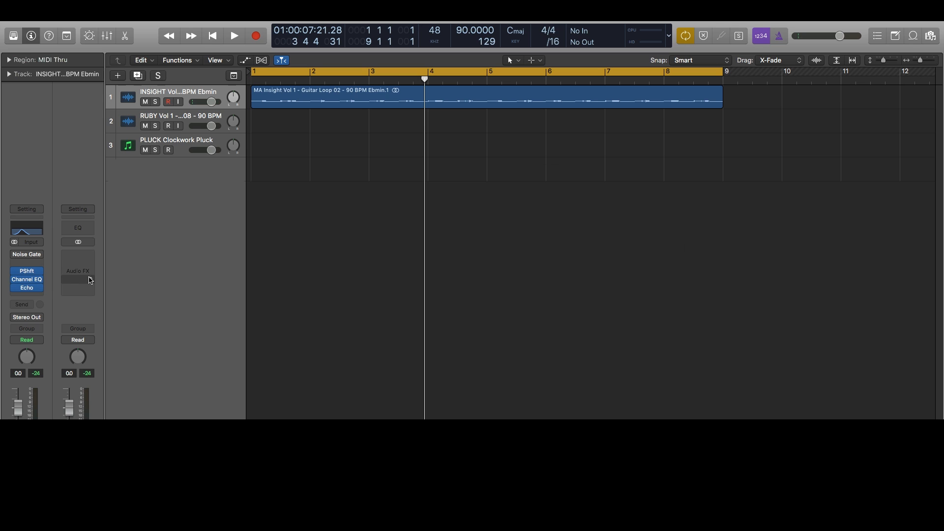
{"action": "left_click_drag", "start_coordinate": [14, 272], "coordinate": [13, 289]}
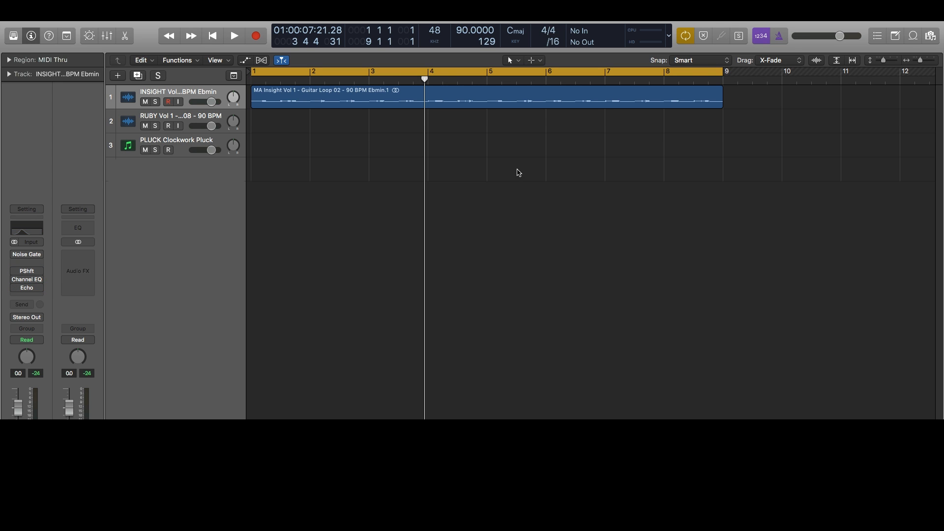
Add a fade-out and a fade-in, each about half a bar long, to the guitar loop region with the Fade tool.
{"action": "left_click", "coordinate": [682, 98]}
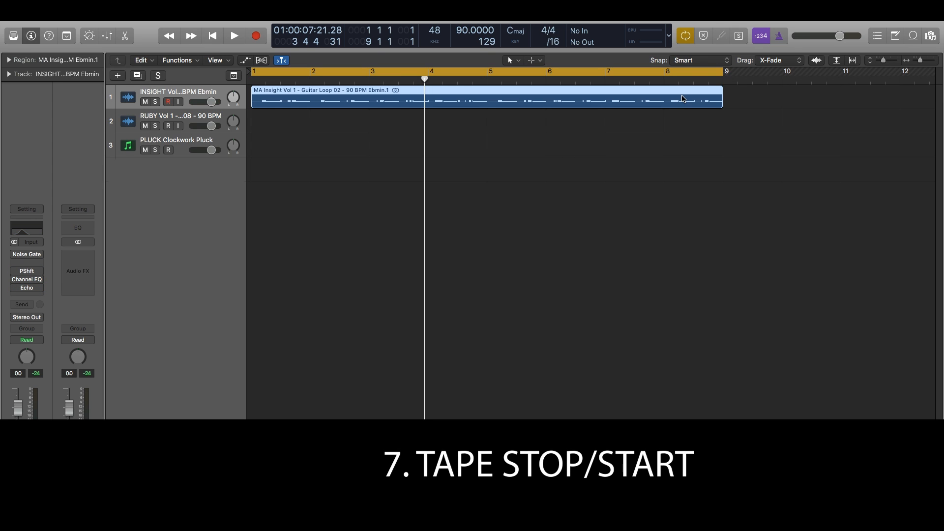
{"action": "key", "text": "t"}
{"action": "key", "text": "a"}
{"action": "left_click_drag", "start_coordinate": [705, 95], "coordinate": [706, 110]}
{"action": "mouse_move", "coordinate": [241, 102]}
{"action": "left_mouse_down"}
{"action": "mouse_move", "coordinate": [299, 92]}
{"action": "mouse_move", "coordinate": [289, 96]}
{"action": "left_mouse_up"}
Change the guitar loop's end fade to Slow Down, turn off cycle mode, and play the loop from bar 8.
{"action": "right_click", "coordinate": [712, 101]}
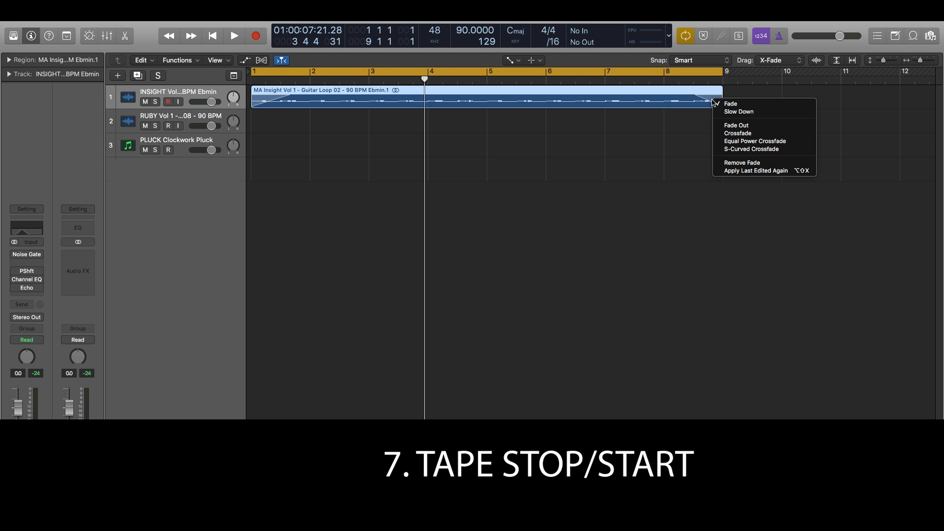
{"action": "left_click", "coordinate": [747, 112]}
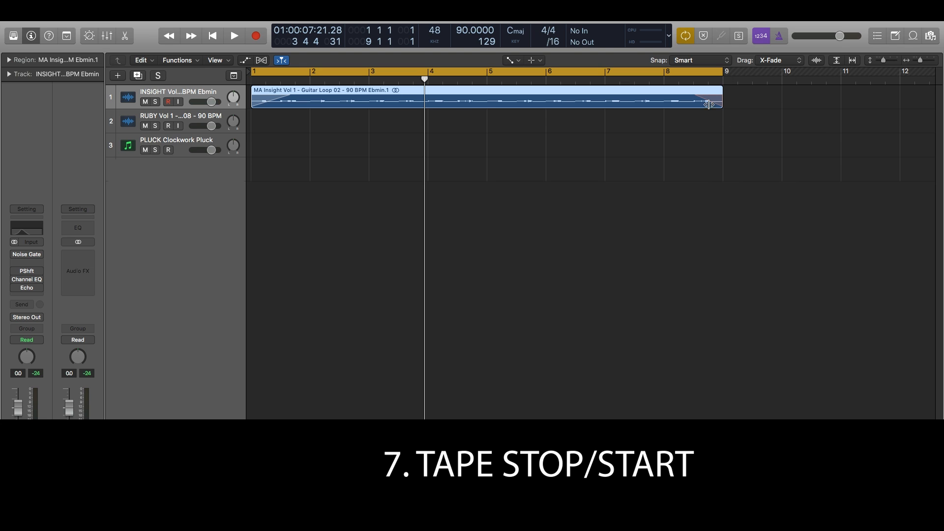
{"action": "left_click", "coordinate": [685, 76]}
{"action": "left_click", "coordinate": [663, 84]}
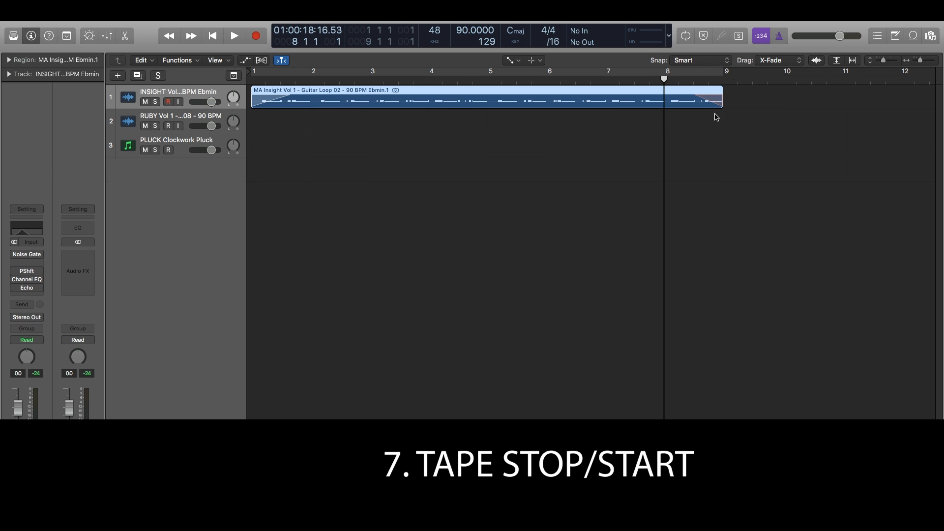
{"action": "key", "text": "space"}
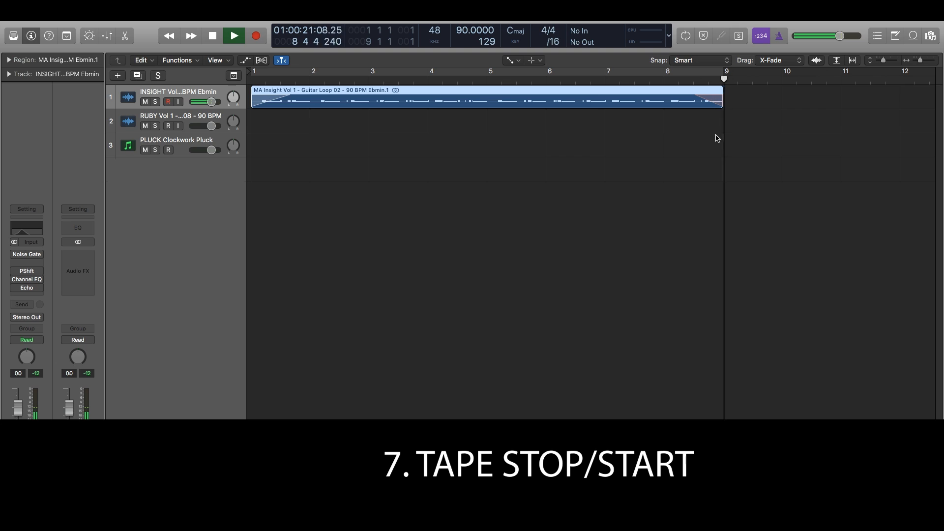
{"action": "key", "text": "space"}
Change the guitar loop's opening fade to Speed Up and play it from the beginning.
{"action": "right_click", "coordinate": [270, 99]}
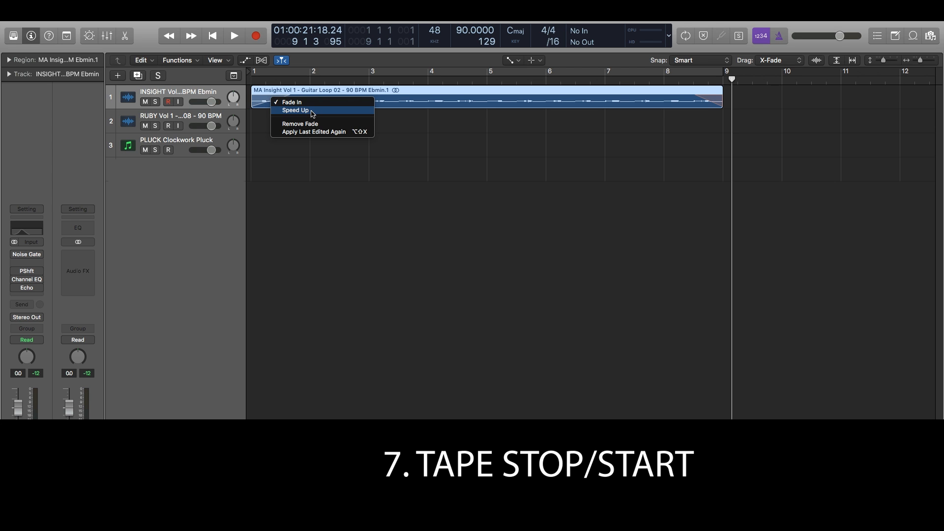
{"action": "left_click", "coordinate": [312, 110]}
{"action": "key", "text": "Return"}
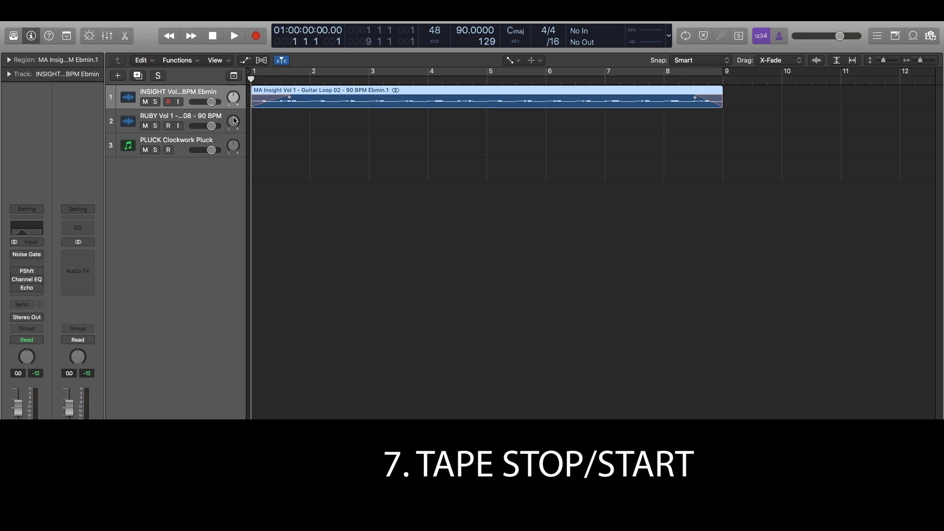
{"action": "key", "text": "space"}
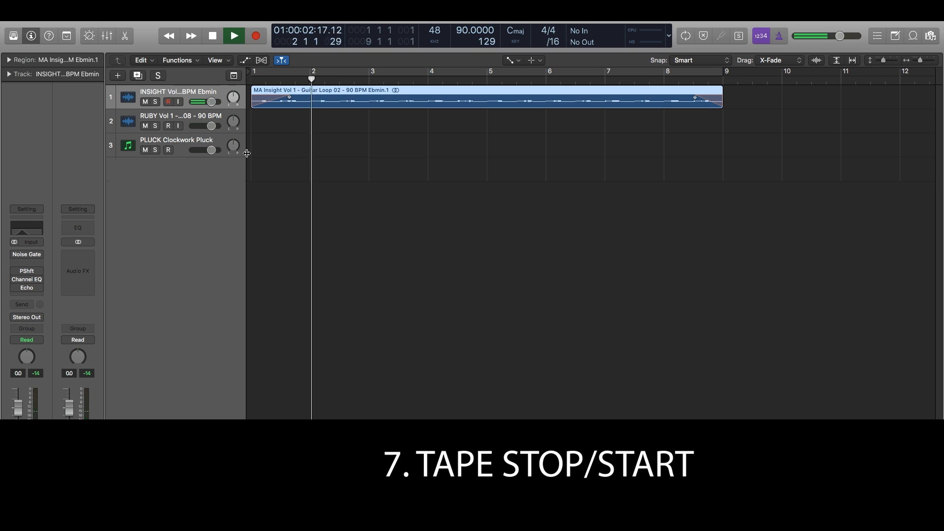
{"action": "key", "text": "space"}
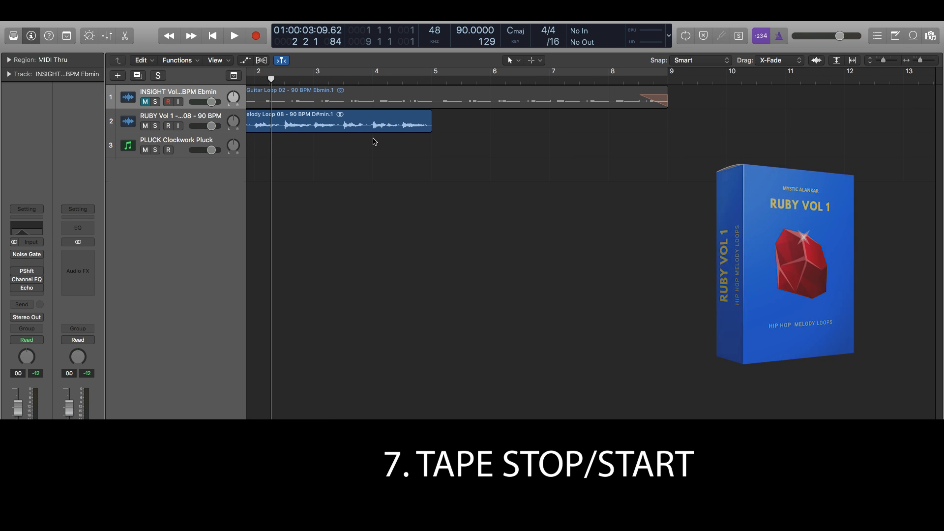
Add a fade about a third of a bar long to the melody loop's end and change it to Slow Down.
{"action": "key", "text": "Return"}
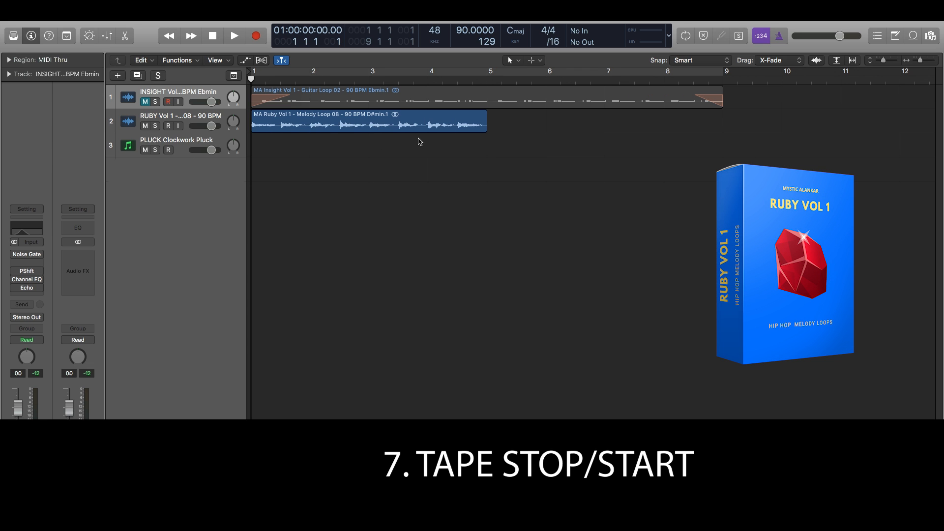
{"action": "key", "text": "t"}
{"action": "key", "text": "a"}
{"action": "left_click_drag", "start_coordinate": [495, 117], "coordinate": [467, 115]}
{"action": "right_click", "coordinate": [479, 125]}
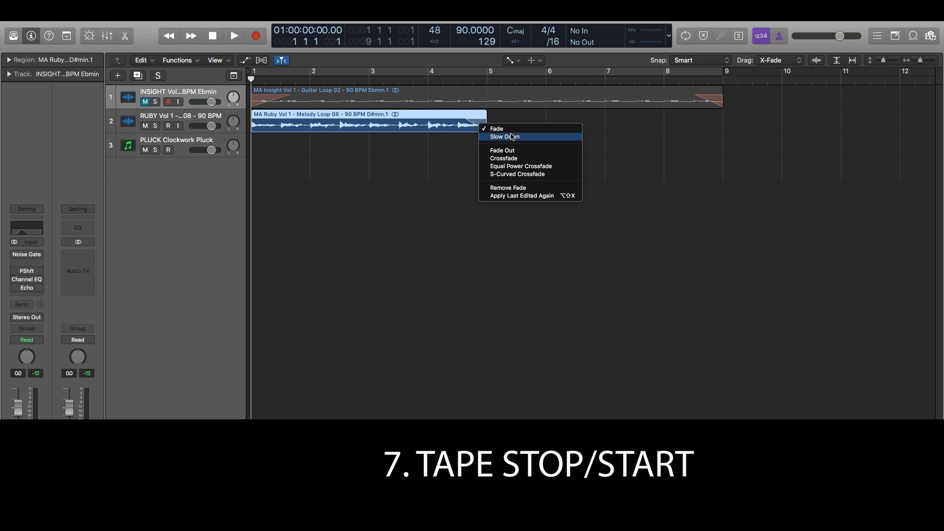
{"action": "left_click", "coordinate": [505, 138]}
Play the melody loop from the beginning and turn on cycle mode over bars 1 to 5.
{"action": "key", "text": "space"}
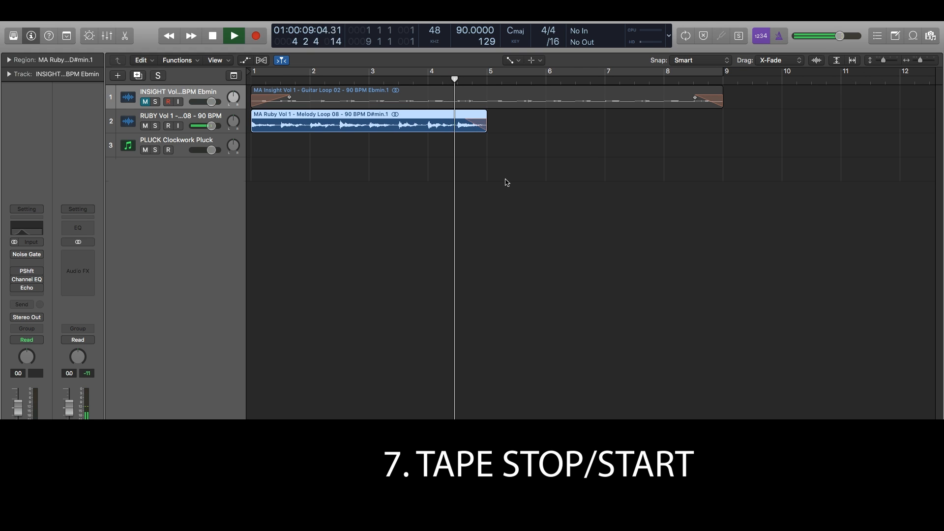
{"action": "key", "text": "space"}
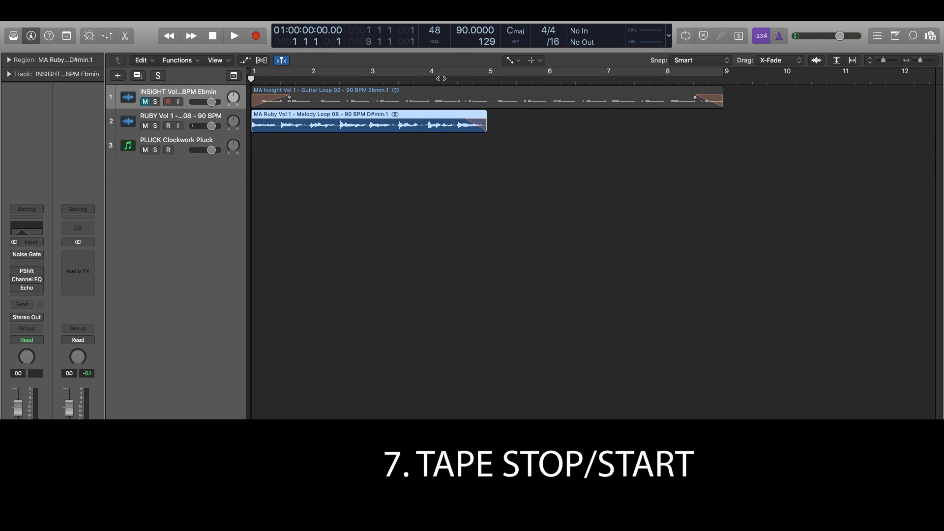
{"action": "key", "text": "space"}
{"action": "key", "text": "t"}
{"action": "key", "text": "t"}
{"action": "key", "text": "c"}
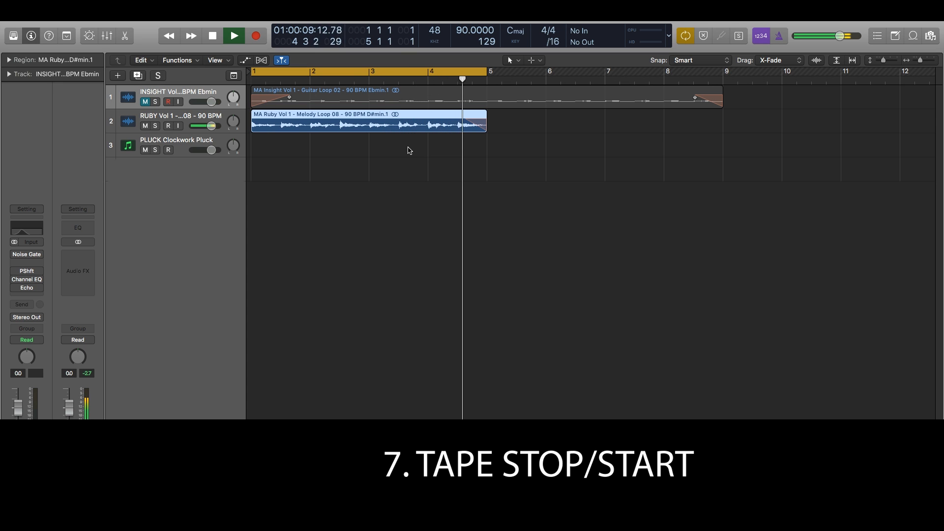
{"action": "key", "text": "space"}
Add a fade about 0.4 bar long to the melody loop's start, change it to Speed Up, and play it.
{"action": "left_click_drag", "start_coordinate": [276, 121], "coordinate": [244, 123]}
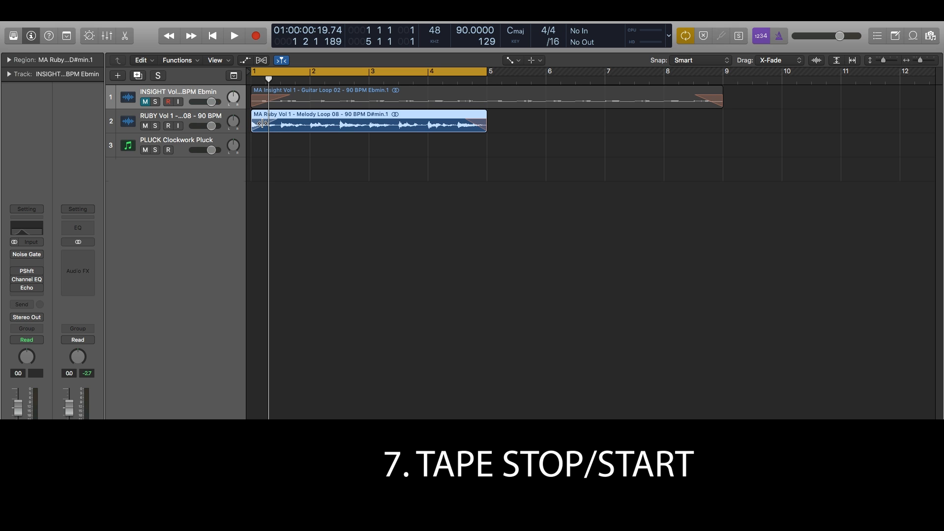
{"action": "right_click", "coordinate": [263, 123]}
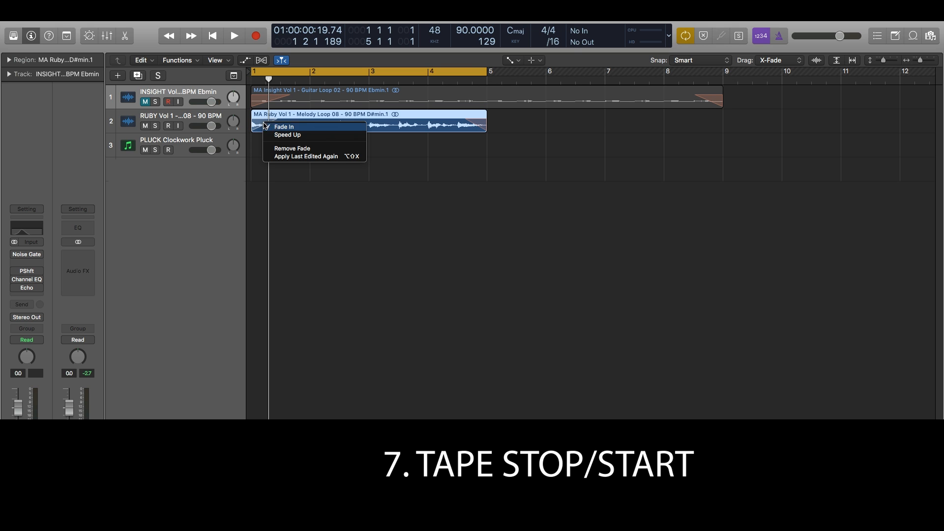
{"action": "left_click", "coordinate": [303, 135]}
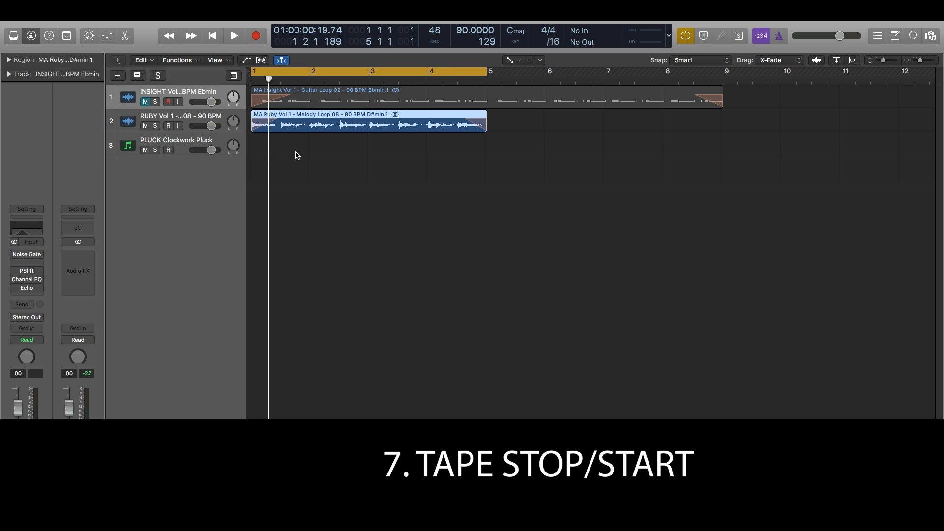
{"action": "key", "text": "space"}
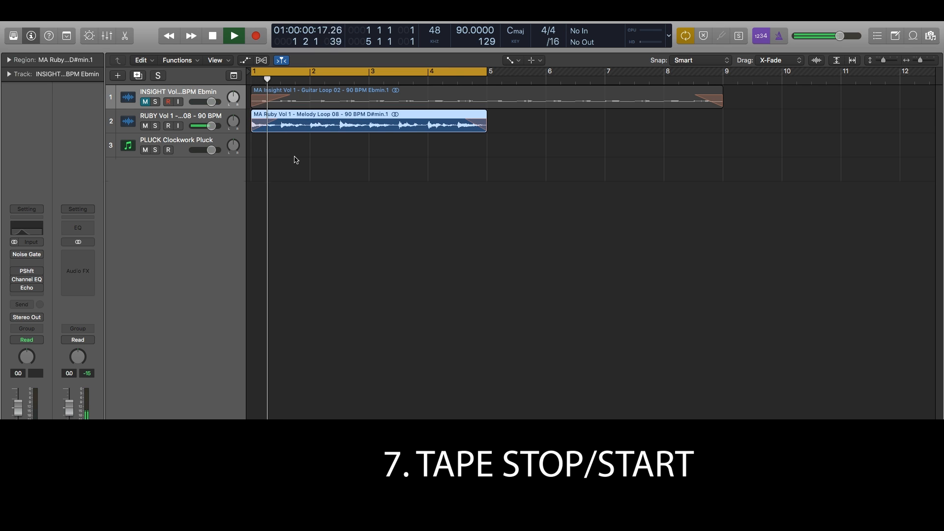
{"action": "key", "text": "space"}
{"action": "key", "text": "space"}
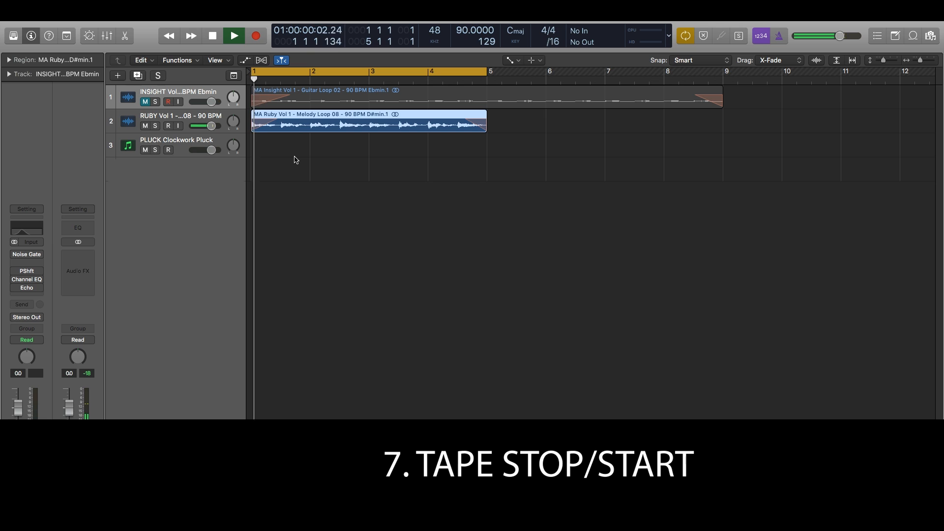
{"action": "key", "text": "space"}
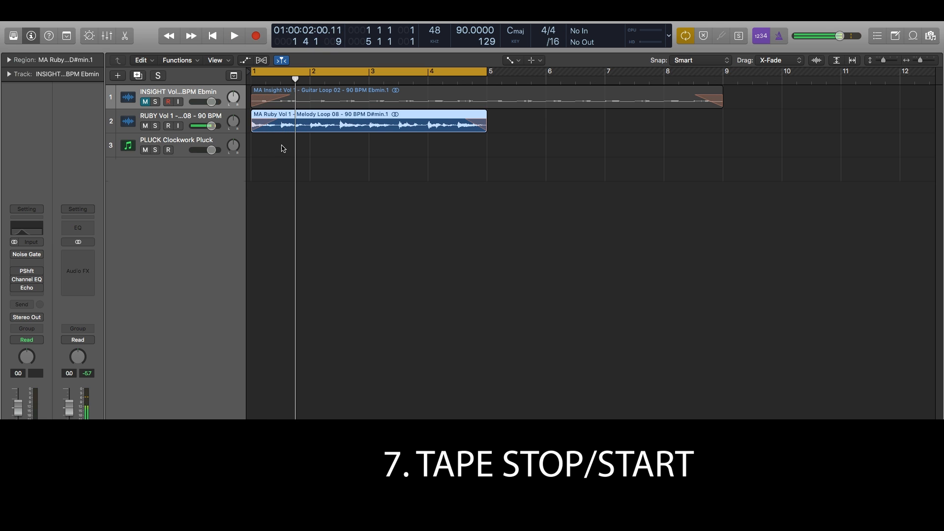
Lengthen the melody loop's Speed Up fade to about half a bar, play it, and expand the region's parameters.
{"action": "left_click_drag", "start_coordinate": [274, 123], "coordinate": [286, 120]}
{"action": "key", "text": "space"}
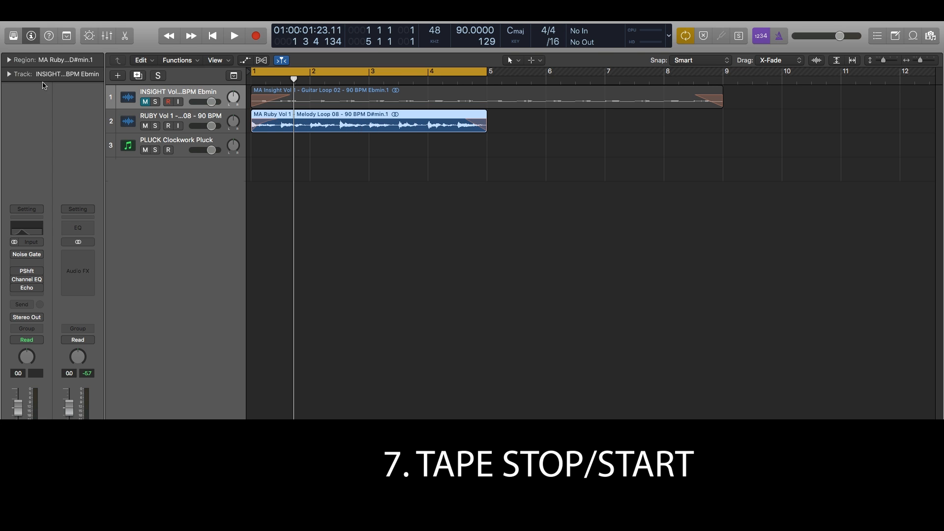
{"action": "left_click", "coordinate": [9, 59]}
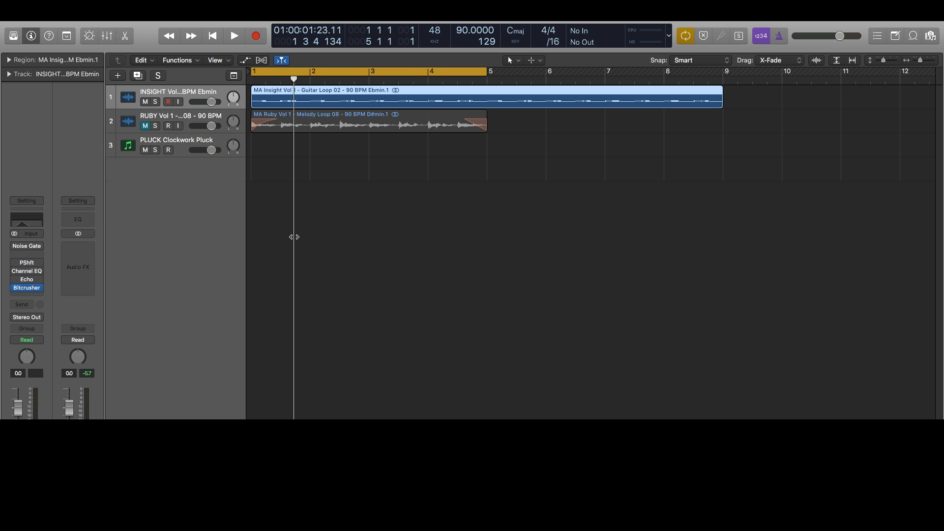
Open the guitar track's Bitcrusher and set Downsampling to 15 x and Resolution to 4 bit while auditioning the loop.
{"action": "left_click", "coordinate": [28, 289]}
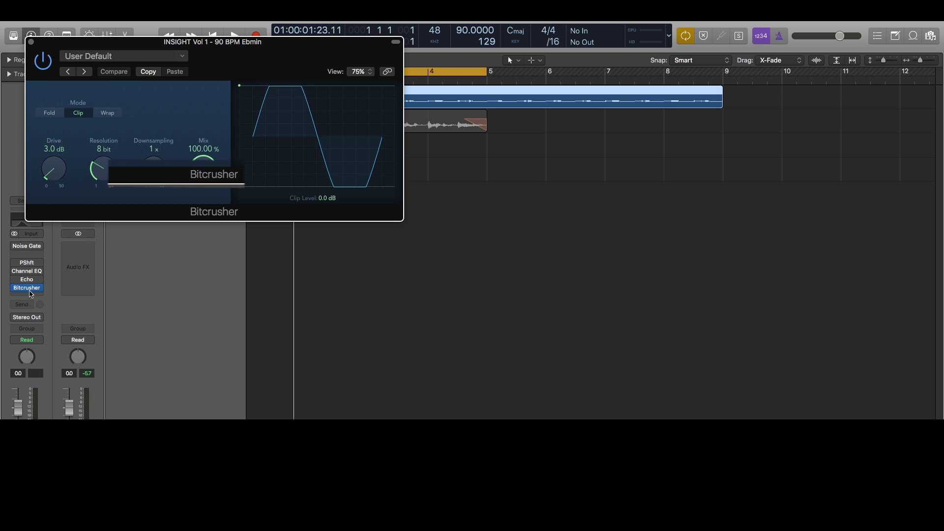
{"action": "left_click_drag", "start_coordinate": [254, 61], "coordinate": [397, 183]}
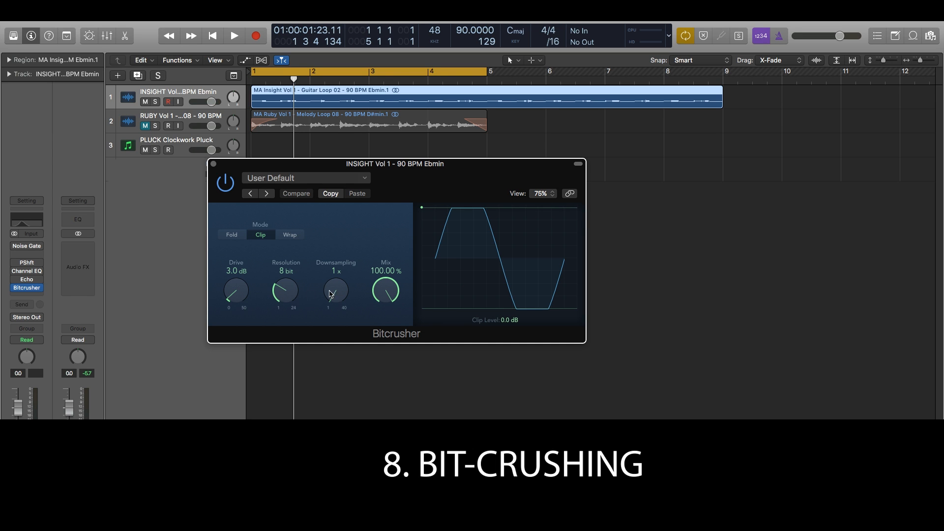
{"action": "key", "text": "space"}
{"action": "left_click_drag", "start_coordinate": [330, 294], "coordinate": [359, 221]}
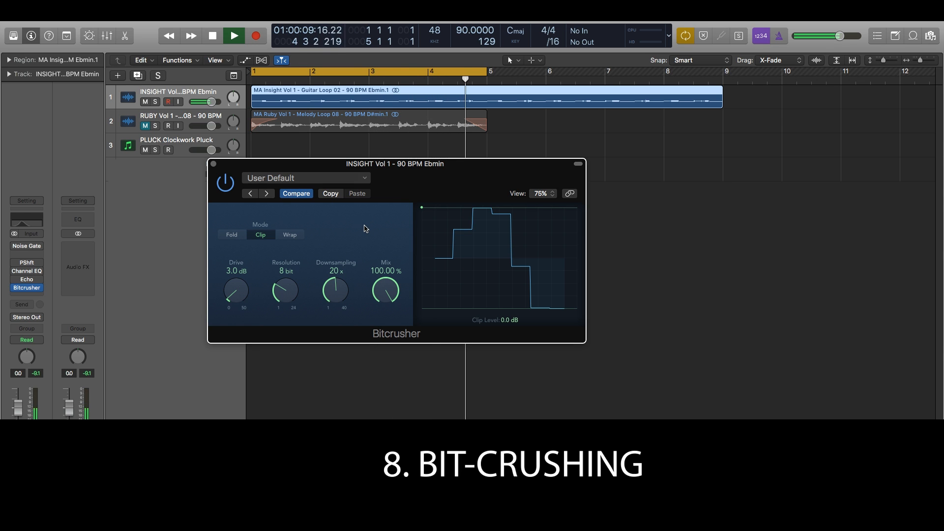
{"action": "left_click_drag", "start_coordinate": [335, 295], "coordinate": [339, 219]}
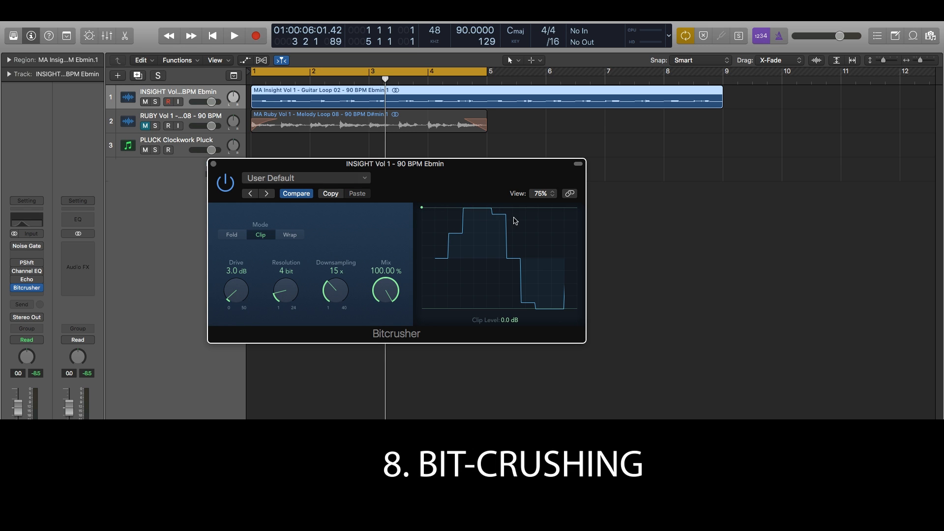
Set the Bitcrusher's Resolution to 24 bit and Downsampling to 1 x, then play the guitar loop while adjusting Downsampling.
{"action": "left_click_drag", "start_coordinate": [288, 294], "coordinate": [303, 144]}
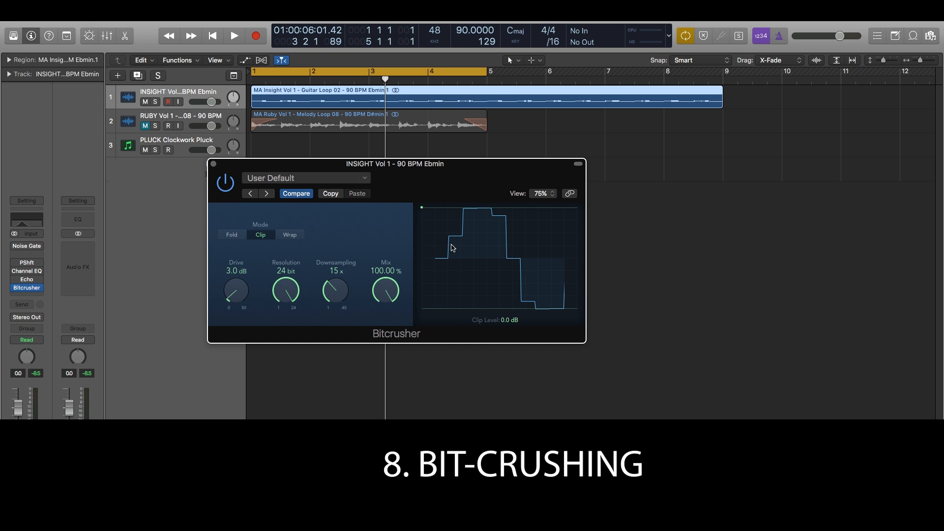
{"action": "left_click_drag", "start_coordinate": [336, 289], "coordinate": [331, 350]}
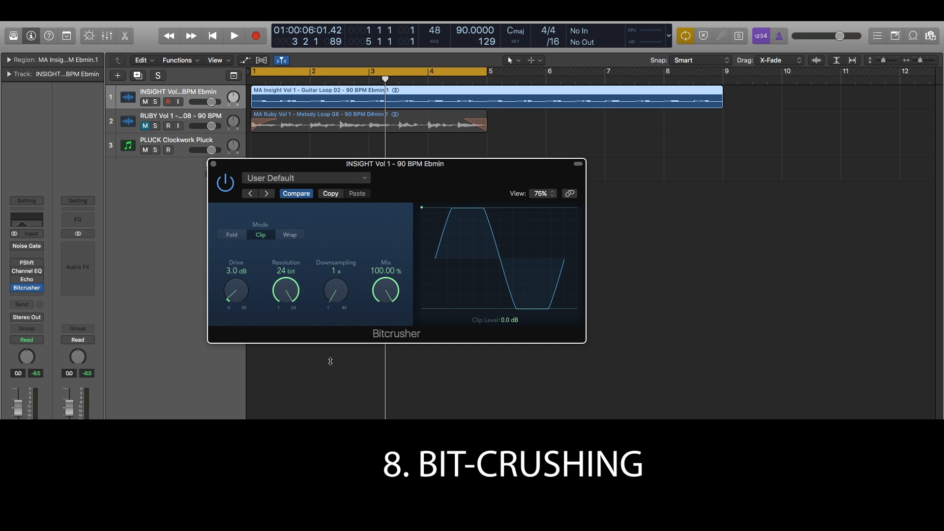
{"action": "left_click_drag", "start_coordinate": [338, 293], "coordinate": [366, 303]}
{"action": "key", "text": "space"}
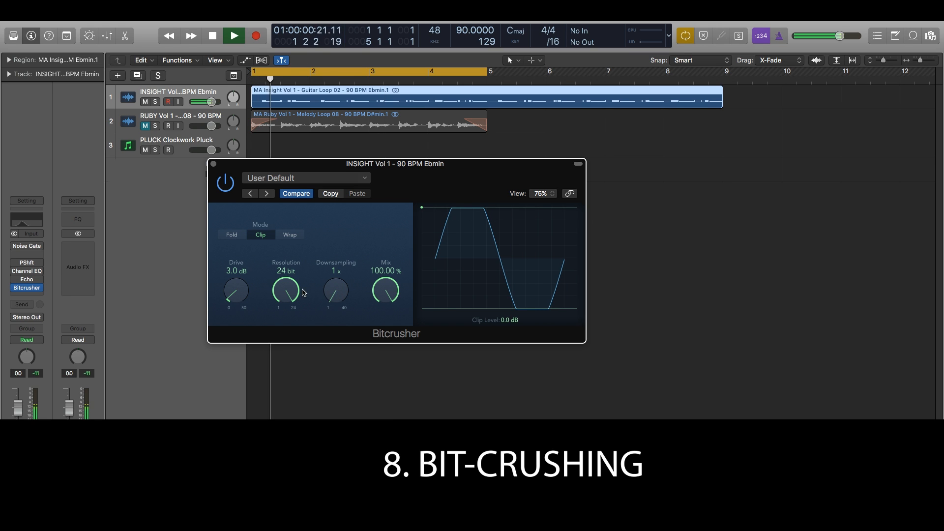
{"action": "mouse_move", "coordinate": [334, 287]}
{"action": "left_mouse_down"}
{"action": "mouse_move", "coordinate": [335, 253]}
{"action": "mouse_move", "coordinate": [352, 221]}
{"action": "mouse_move", "coordinate": [336, 294]}
{"action": "left_mouse_up"}
{"action": "key", "text": "space"}
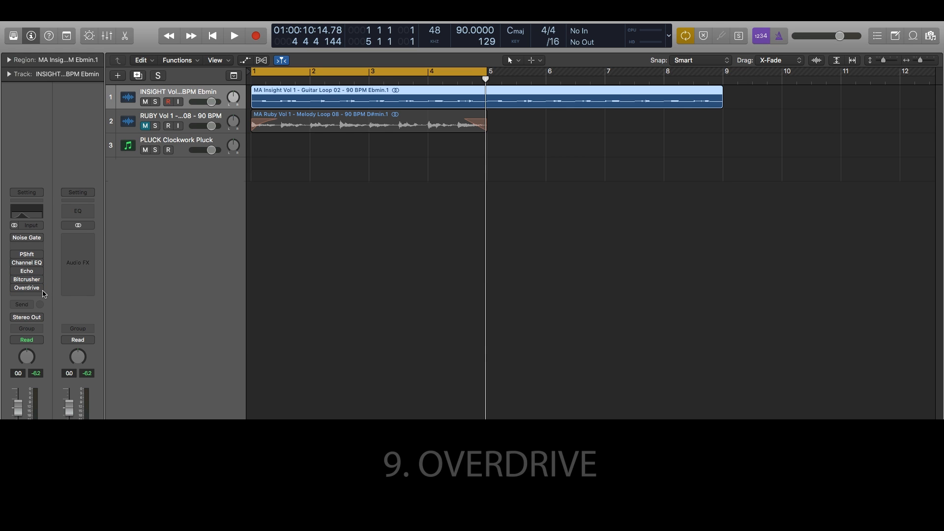
Enable Overdrive on the guitar track, lower the track's volume, and set Drive to 13.25 dB and Tone to 1700 Hz while auditioning.
{"action": "left_click", "coordinate": [31, 288]}
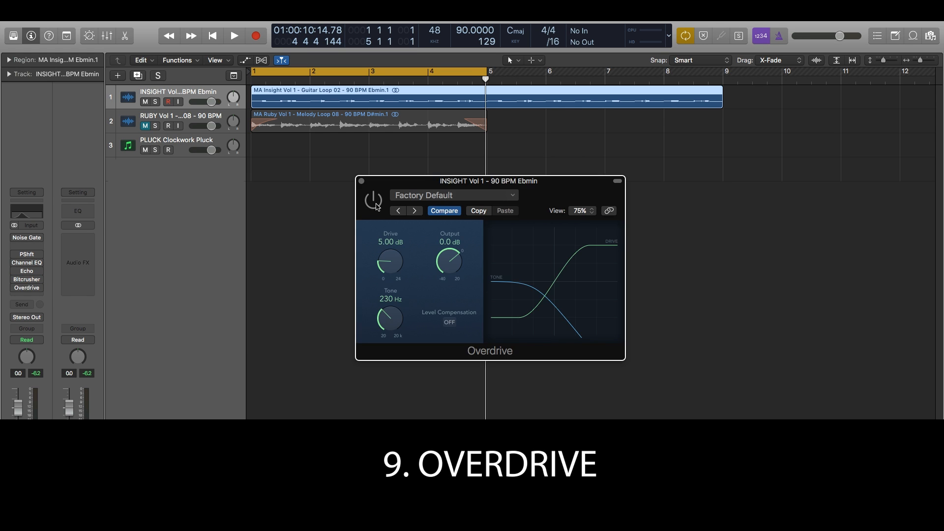
{"action": "left_click_drag", "start_coordinate": [215, 107], "coordinate": [205, 103]}
{"action": "left_click_drag", "start_coordinate": [389, 268], "coordinate": [385, 217]}
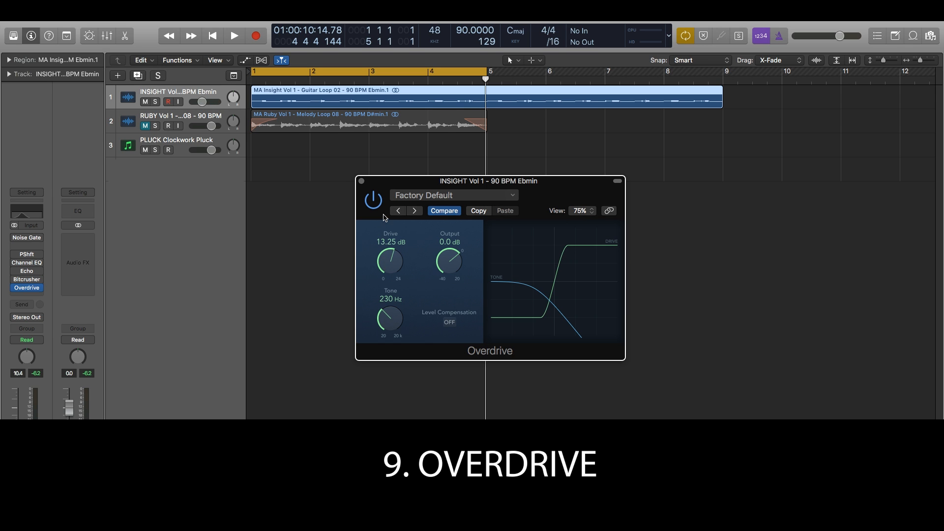
{"action": "key", "text": "space"}
{"action": "left_click_drag", "start_coordinate": [389, 317], "coordinate": [395, 282]}
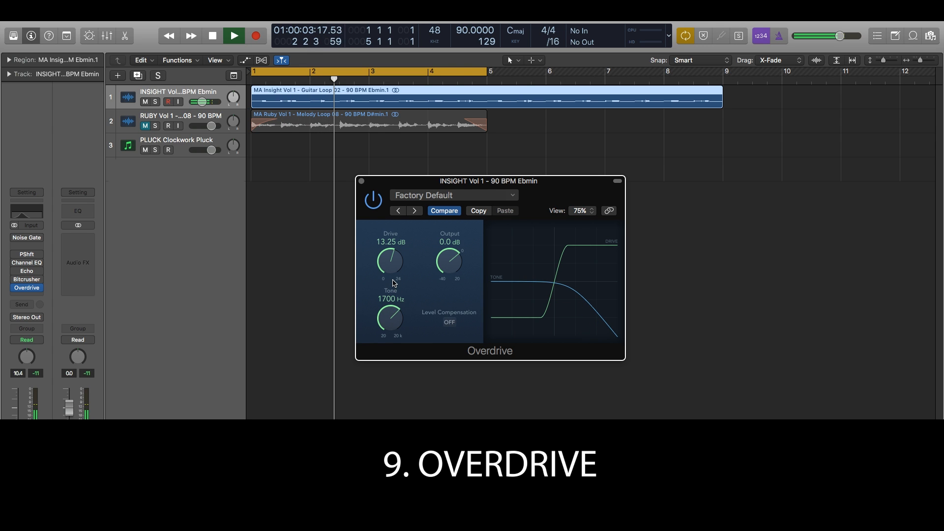
{"action": "key", "text": "space"}
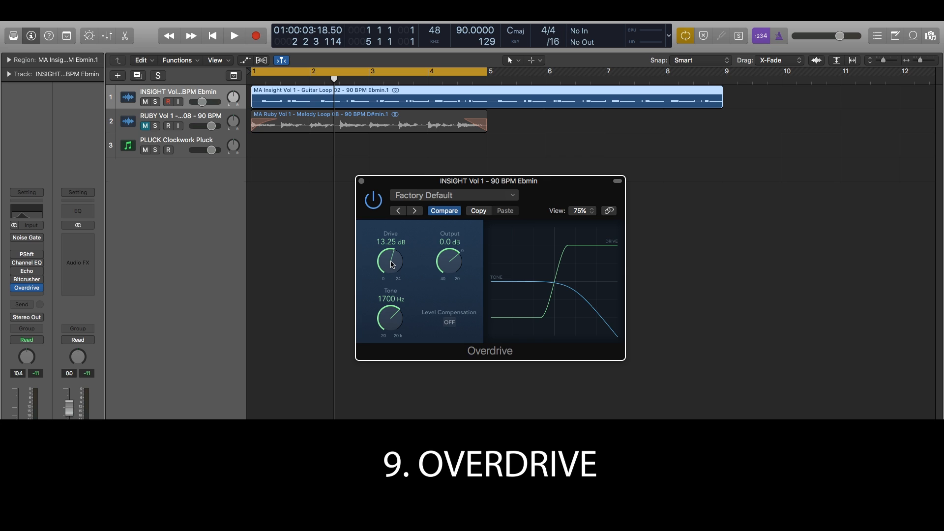
Set the Overdrive's Tone to 200 Hz and Drive to 24 dB while auditioning the guitar loop.
{"action": "left_click_drag", "start_coordinate": [393, 322], "coordinate": [385, 369]}
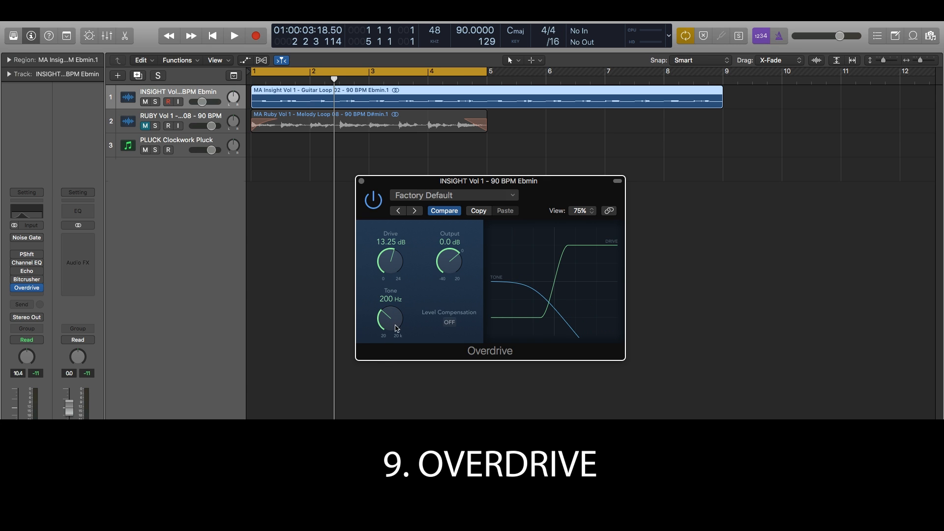
{"action": "left_click_drag", "start_coordinate": [393, 264], "coordinate": [393, 243]}
{"action": "key", "text": "space"}
{"action": "left_click_drag", "start_coordinate": [393, 259], "coordinate": [401, 210]}
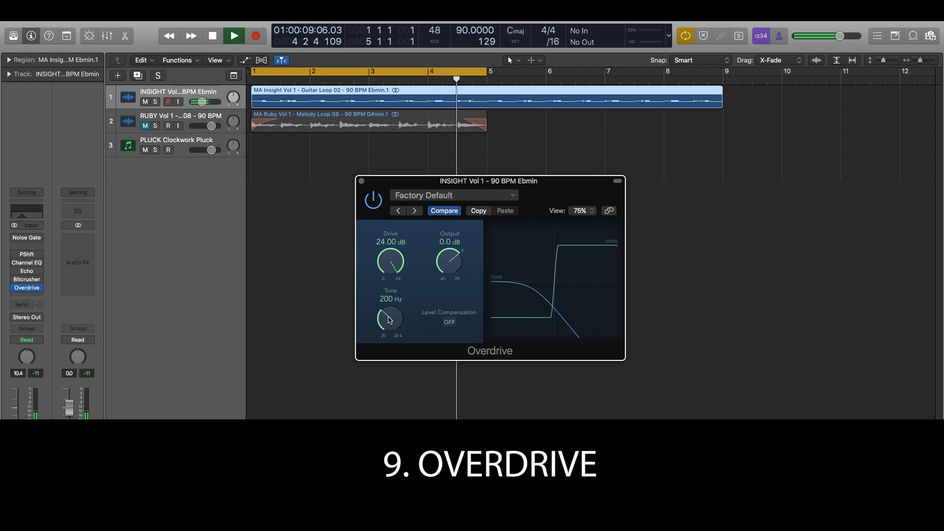
{"action": "key", "text": "space"}
Raise the Overdrive's Tone to 2500 Hz, play the guitar loop, and raise Tone to 4400 Hz during playback.
{"action": "left_click_drag", "start_coordinate": [385, 322], "coordinate": [393, 268]}
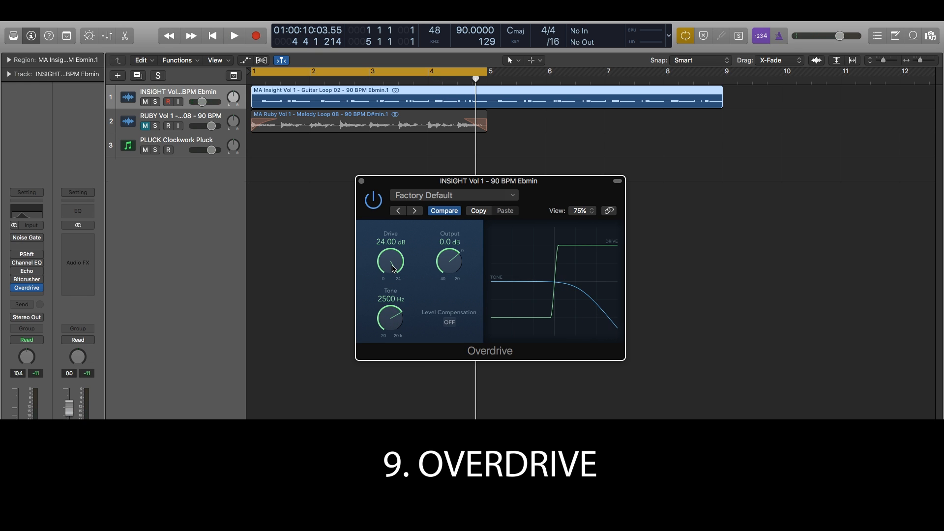
{"action": "key", "text": "space"}
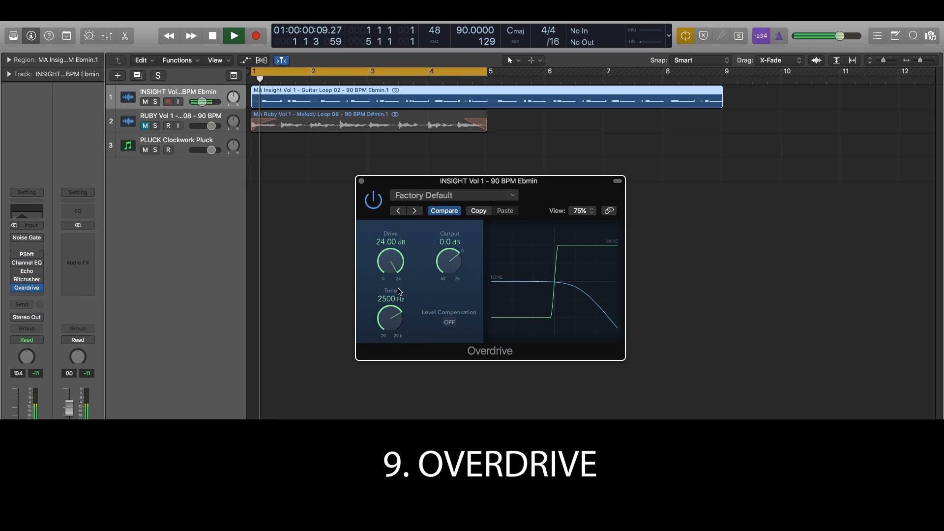
{"action": "left_click_drag", "start_coordinate": [388, 315], "coordinate": [389, 302]}
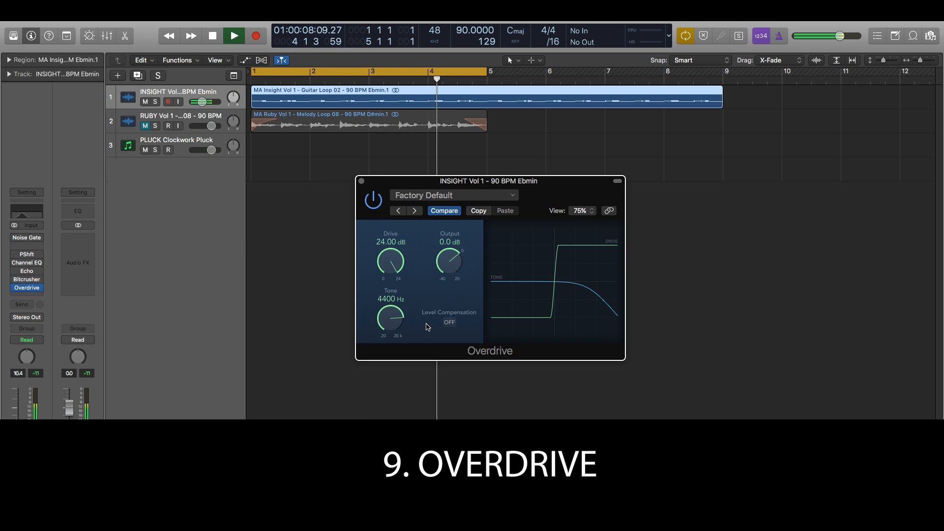
{"action": "key", "text": "space"}
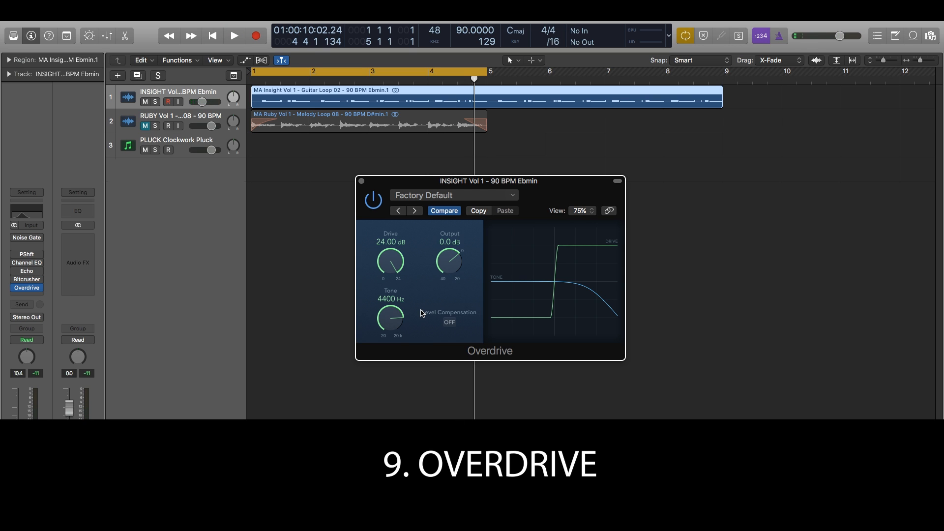
Move the guitar loop past bar 5, place the melody loop at bar 1 of the guitar track, and play it.
{"action": "left_click_drag", "start_coordinate": [334, 103], "coordinate": [593, 104]}
{"action": "left_click_drag", "start_coordinate": [337, 131], "coordinate": [292, 105]}
{"action": "key", "text": "space"}
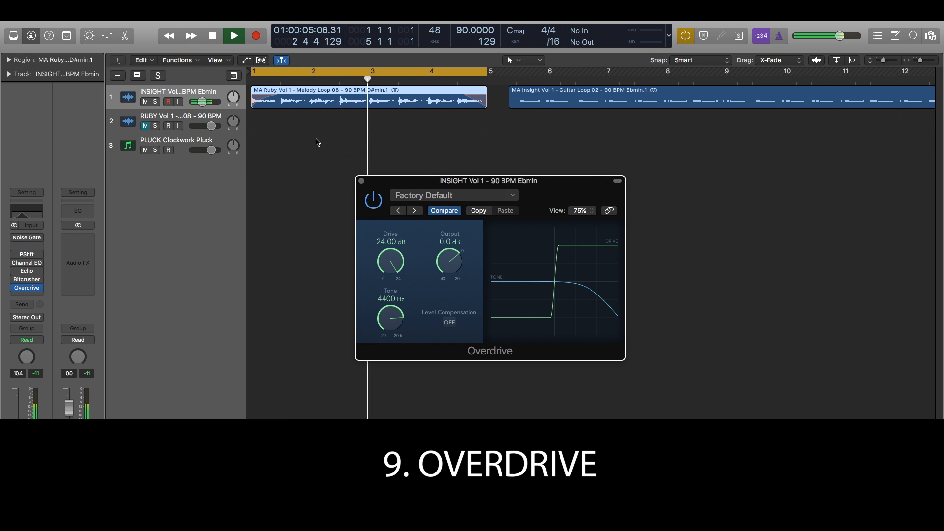
{"action": "key", "text": "space"}
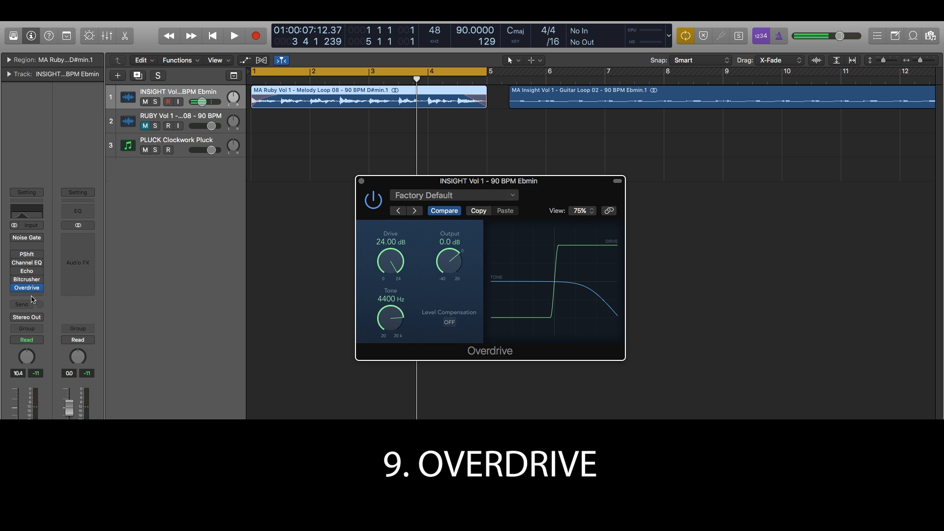
Reorder track 1's active effects as Bitcrusher, Overdrive, Channel EQ, Echo and Noise Gate, and adjust the Channel EQ during playback.
{"action": "mouse_move", "coordinate": [29, 273]}
{"action": "left_click_drag", "start_coordinate": [25, 263], "coordinate": [28, 295]}
{"action": "left_click", "coordinate": [27, 288]}
{"action": "key", "text": "space"}
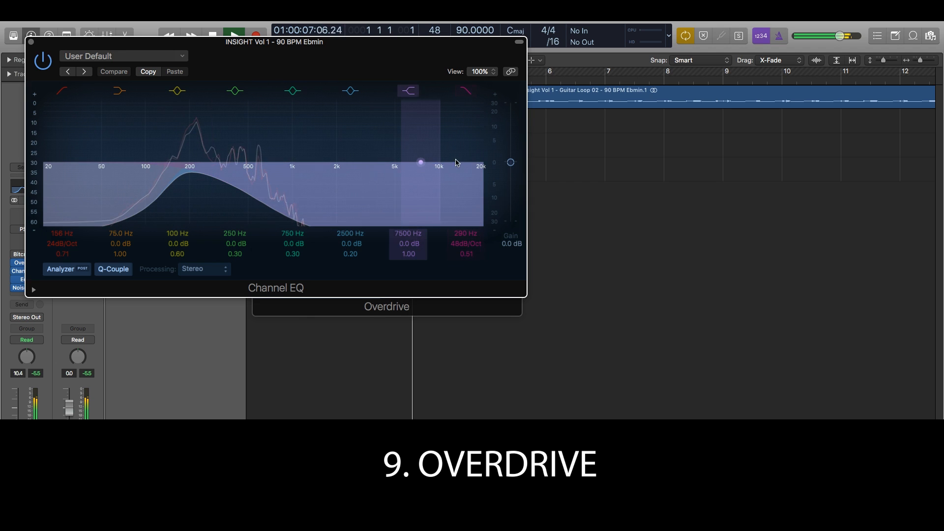
{"action": "left_click_drag", "start_coordinate": [454, 246], "coordinate": [454, 276]}
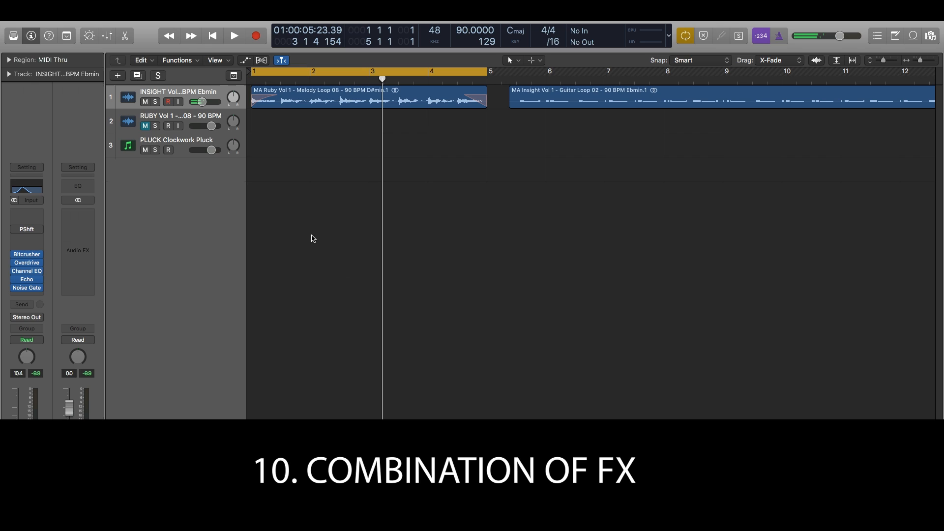